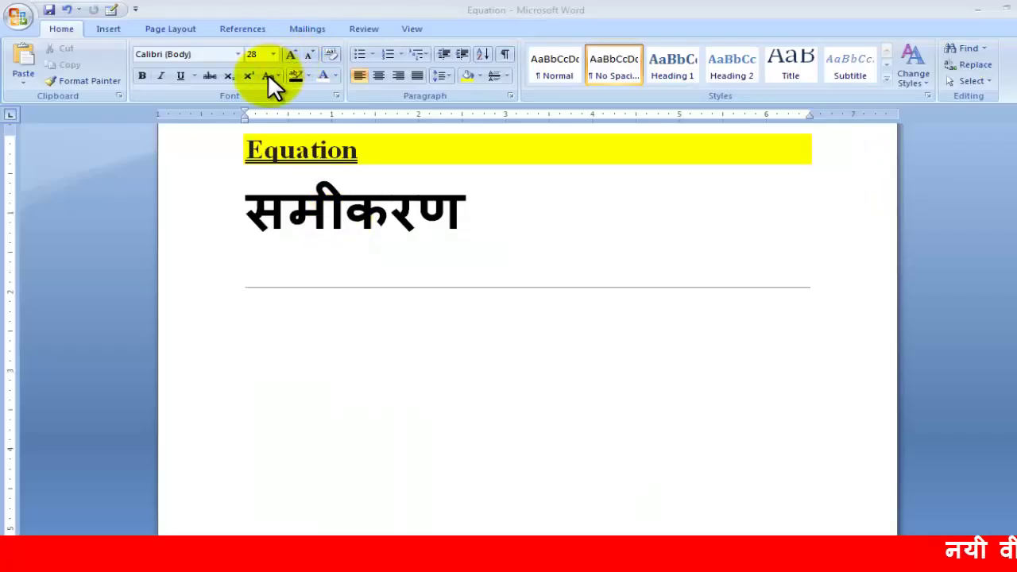
Show the Insert ribbon in the 'Equation' document below the समीकरण heading and divider.
{"action": "left_click", "coordinate": [101, 31]}
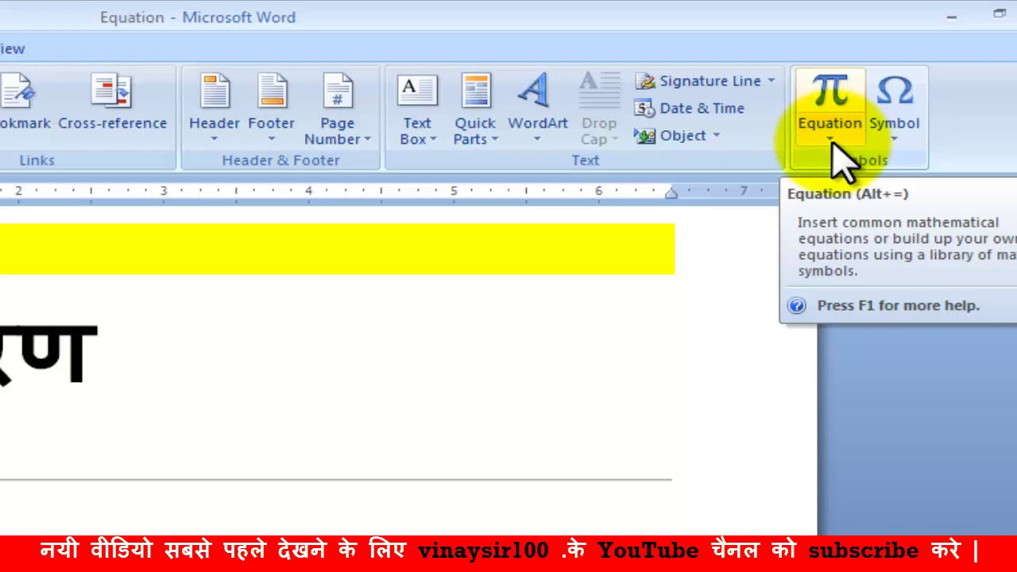
Insert the built-in Expansion of a Sum equation from the Equation gallery.
{"action": "left_click", "coordinate": [831, 142]}
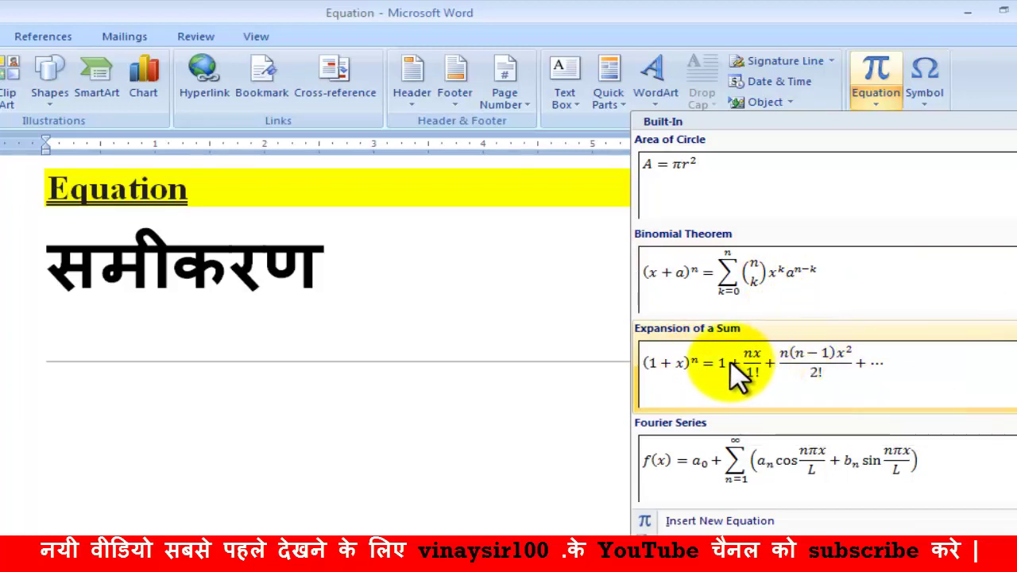
{"action": "left_click", "coordinate": [692, 357]}
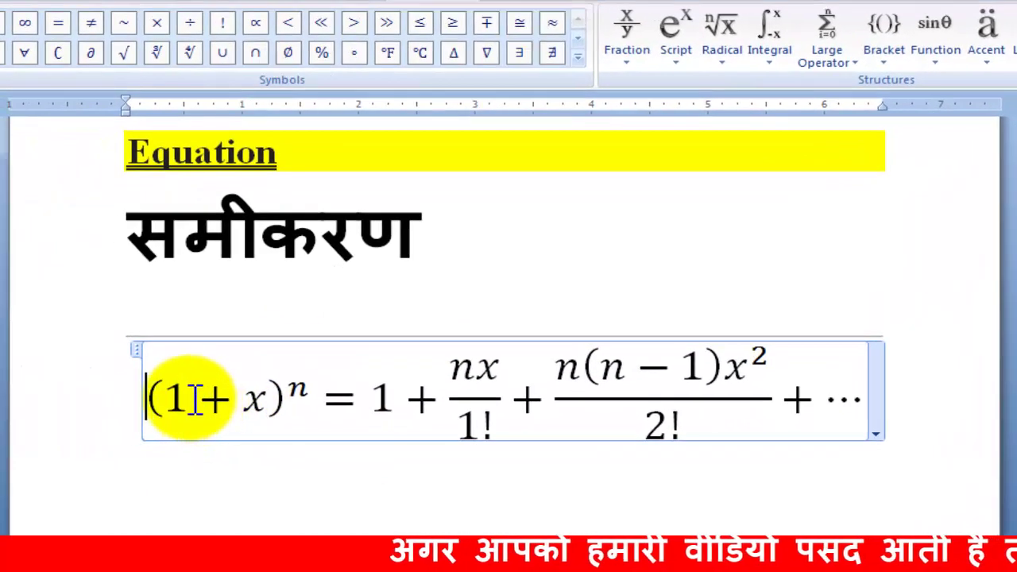
Change the equation's left side from (1+x)^n to (x+y)^c.
{"action": "left_click", "coordinate": [98, 417]}
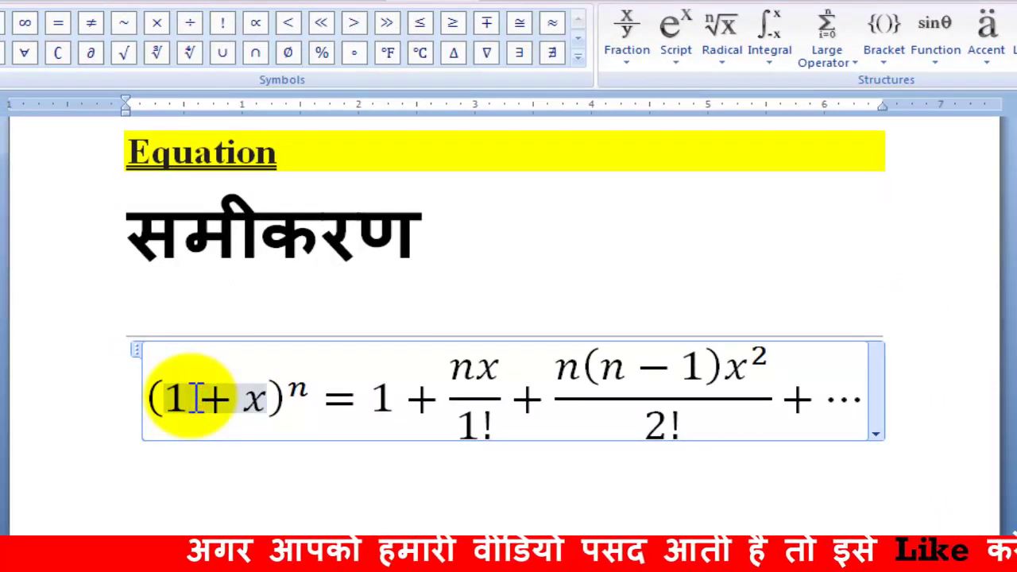
{"action": "key", "text": "BackSpace"}
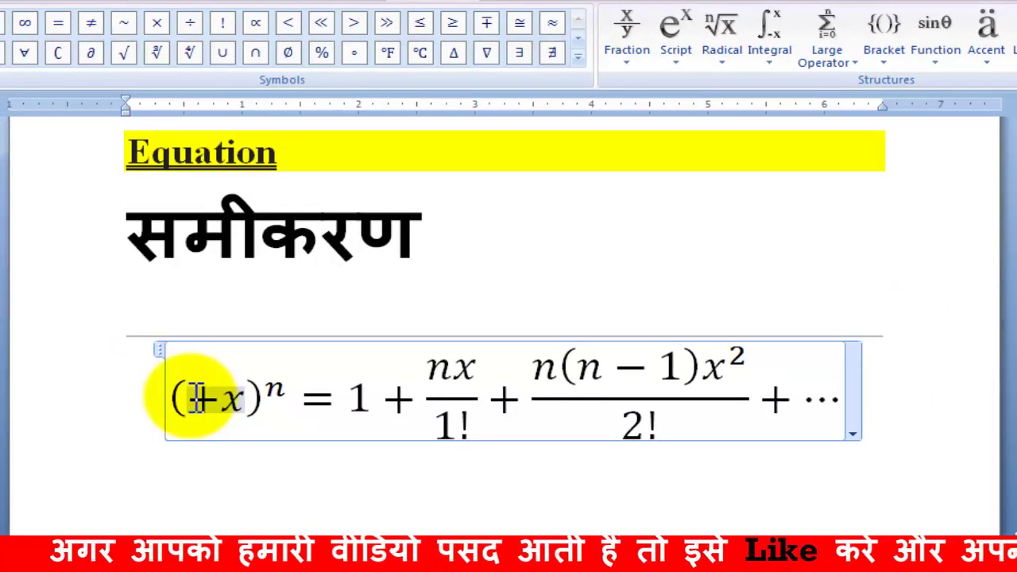
{"action": "type", "text": "x"}
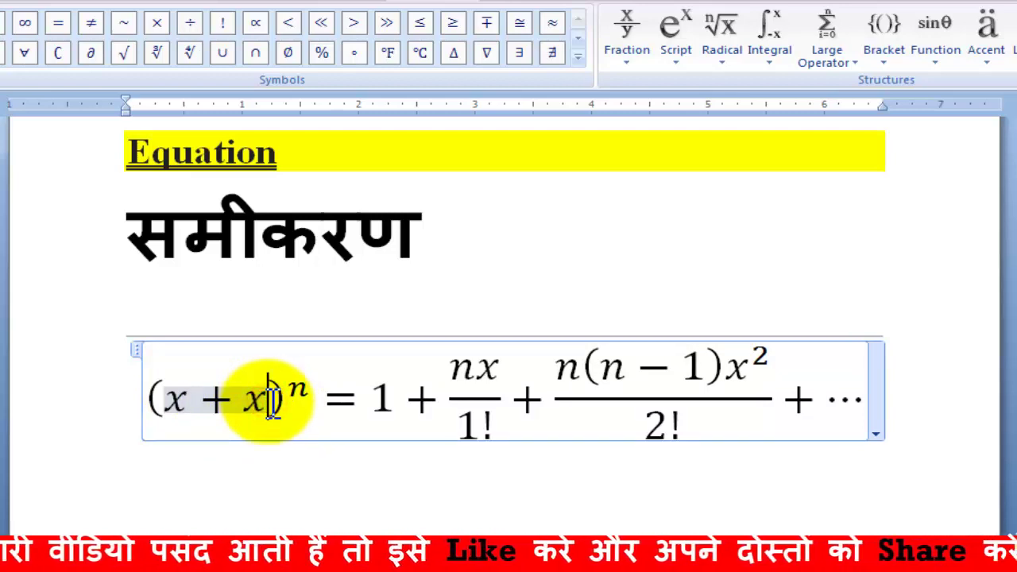
{"action": "left_click", "coordinate": [270, 401]}
{"action": "key", "text": "BackSpace"}
{"action": "type", "text": "y"}
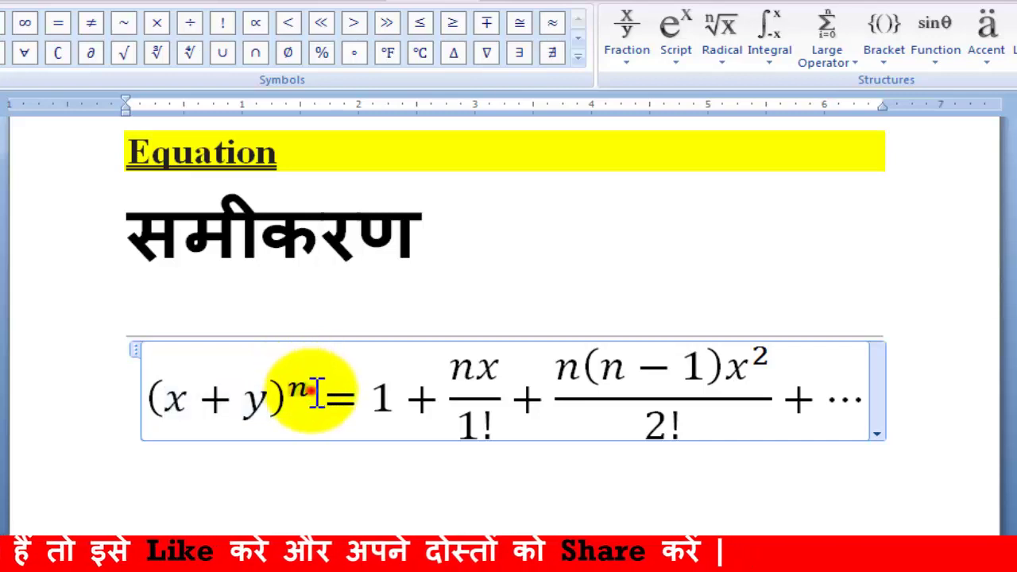
{"action": "double_click", "coordinate": [317, 370]}
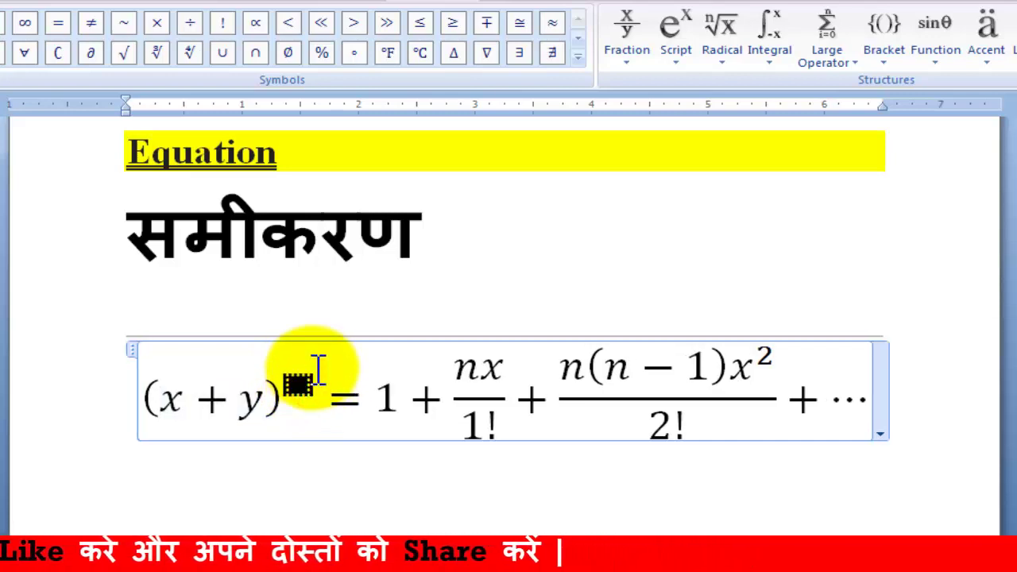
{"action": "type", "text": "c"}
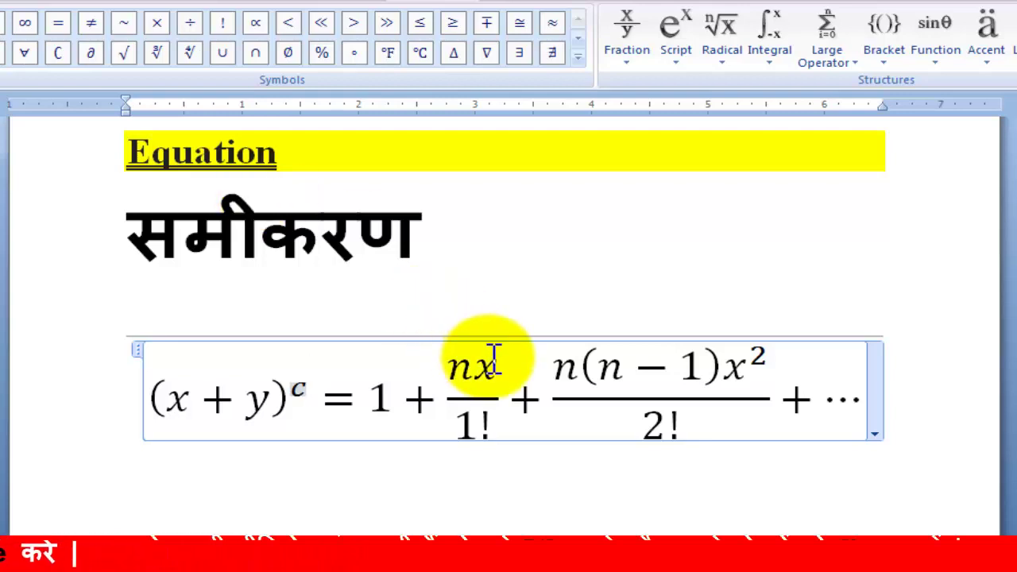
Turn the first fraction nx/1! into 20/100.
{"action": "left_click", "coordinate": [476, 370]}
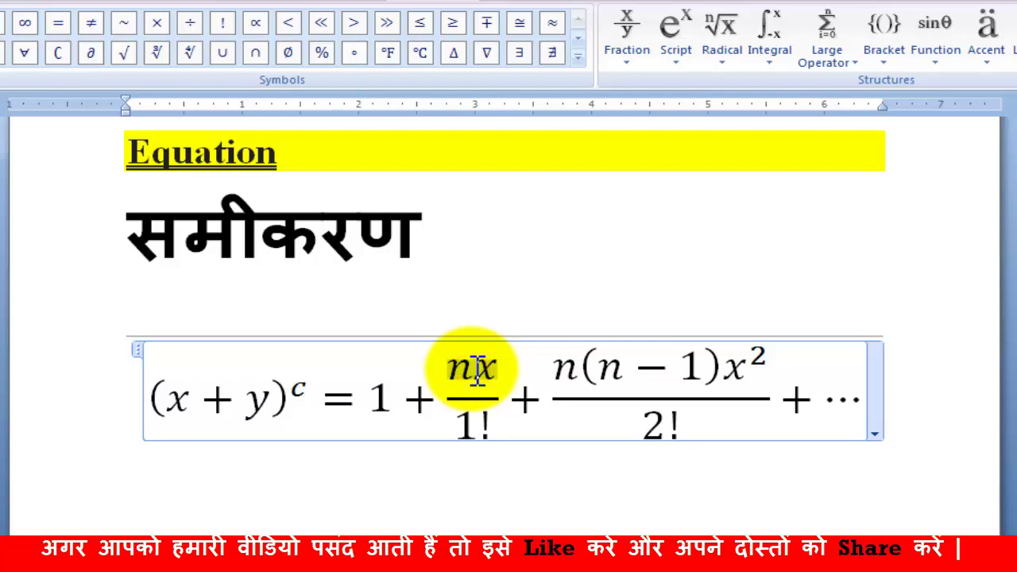
{"action": "key", "text": "BackSpace"}
{"action": "type", "text": "\\"}
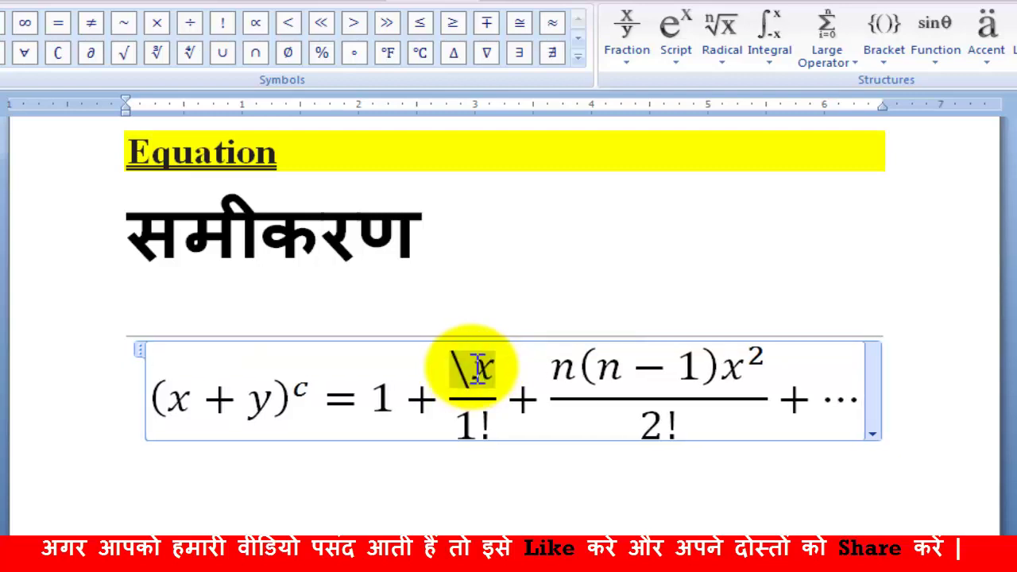
{"action": "key", "text": "BackSpace"}
{"action": "type", "text": "2"}
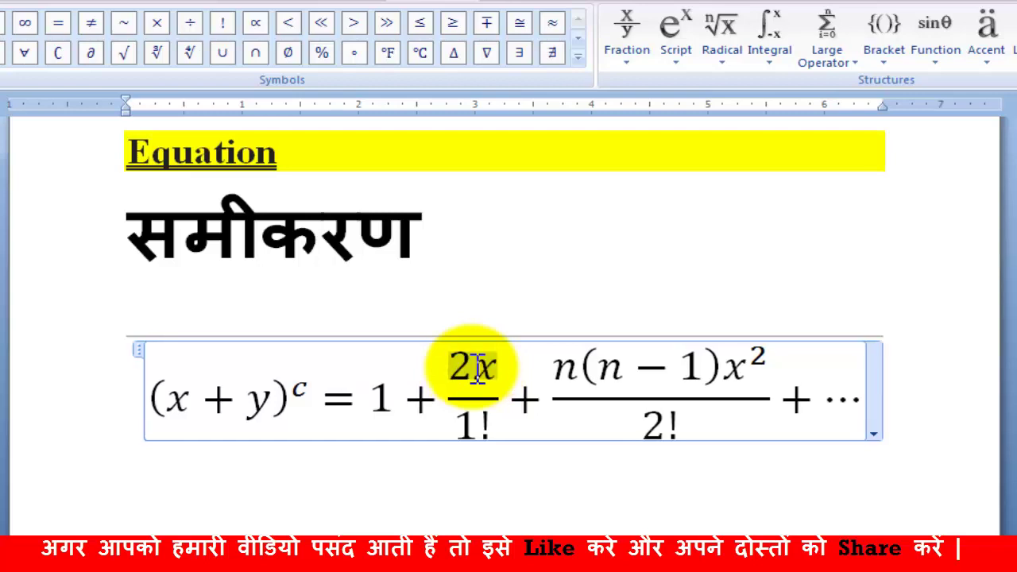
{"action": "left_click", "coordinate": [495, 370]}
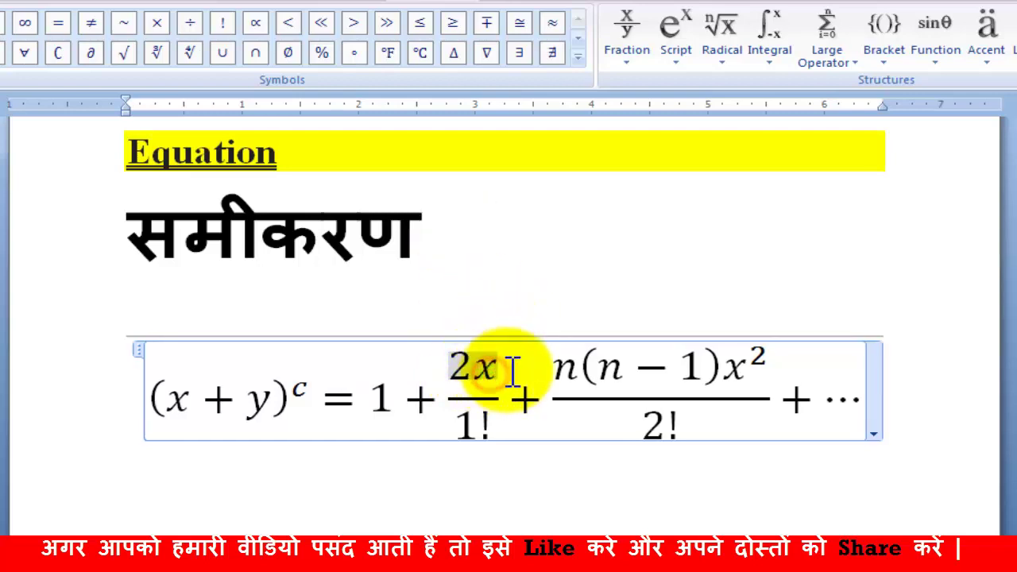
{"action": "key", "text": "BackSpace"}
{"action": "type", "text": "0"}
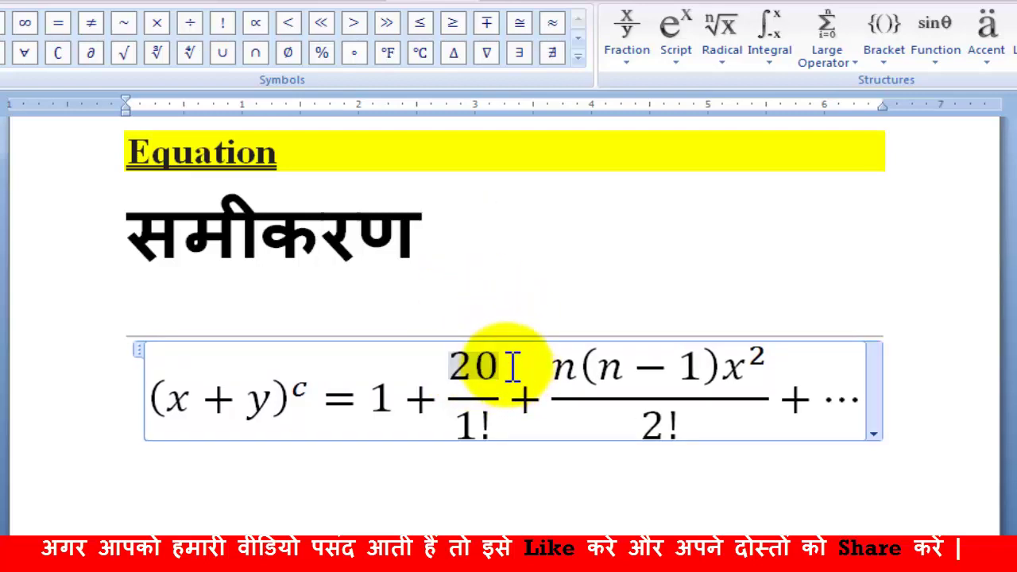
{"action": "left_click", "coordinate": [496, 429]}
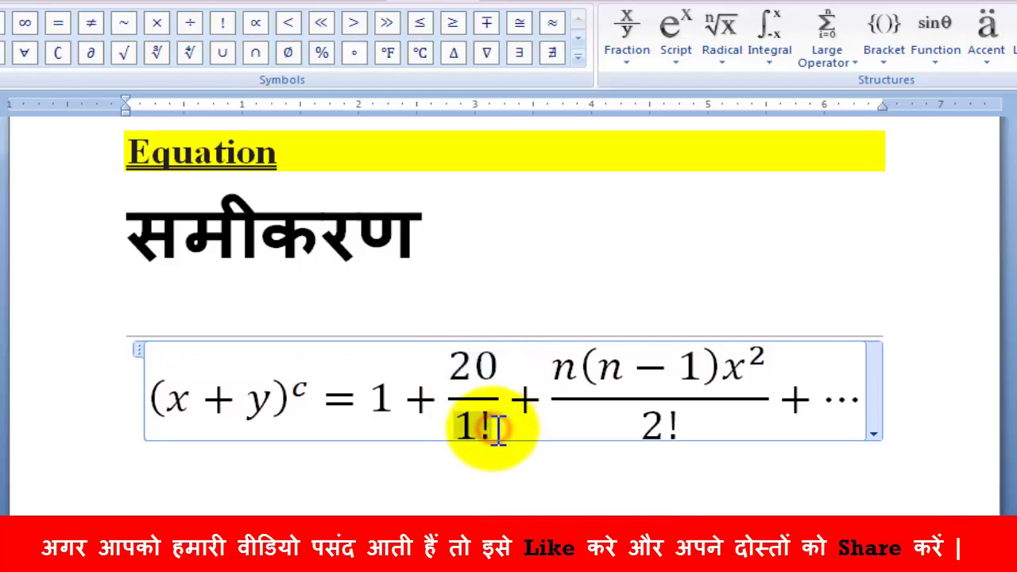
{"action": "key", "text": "BackSpace"}
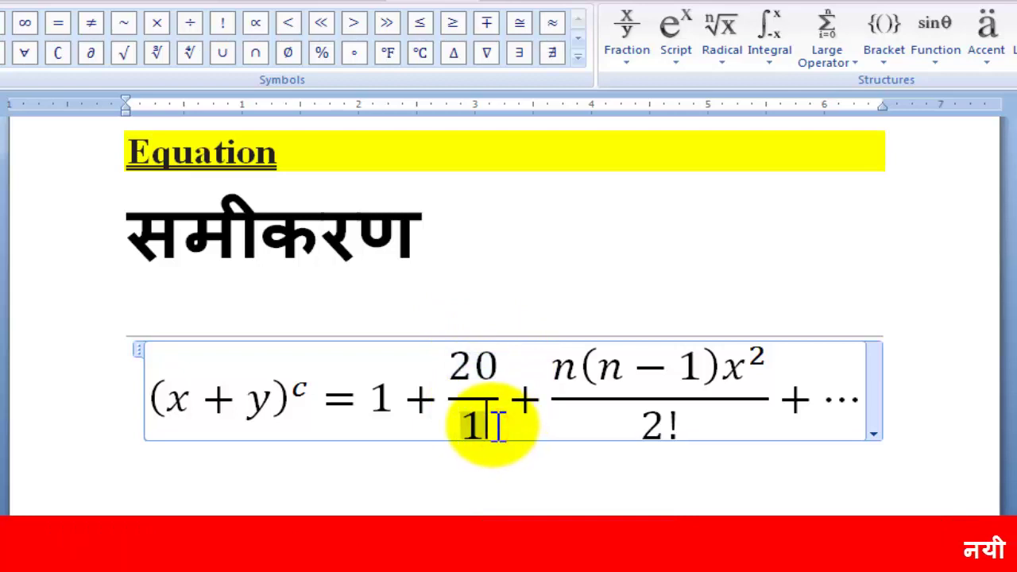
{"action": "type", "text": "00"}
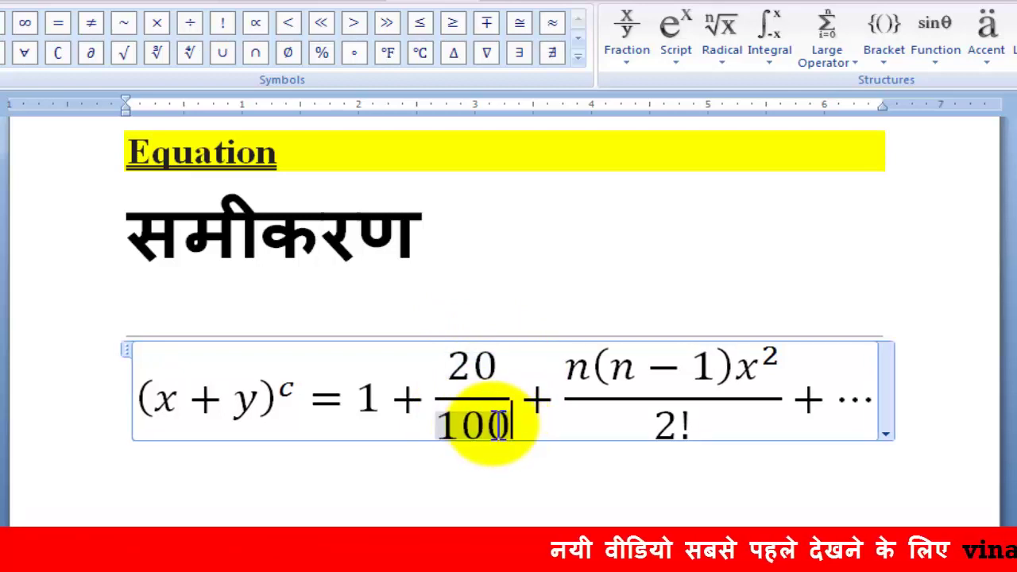
Rewrite the second fraction n(n−1)x²/2! as n(t−1)h over 200.
{"action": "left_click", "coordinate": [640, 372]}
{"action": "key", "text": "BackSpace"}
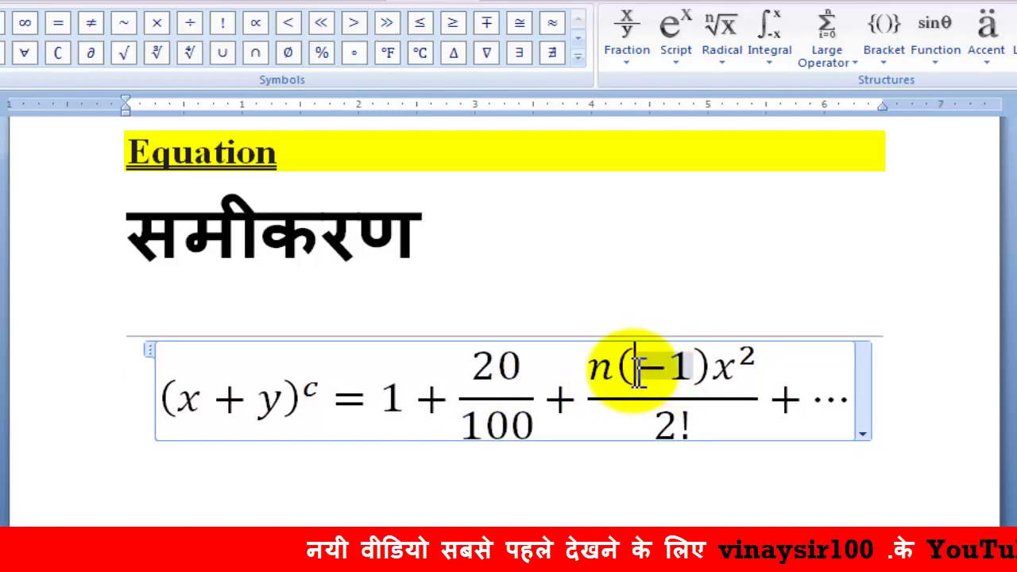
{"action": "type", "text": "t"}
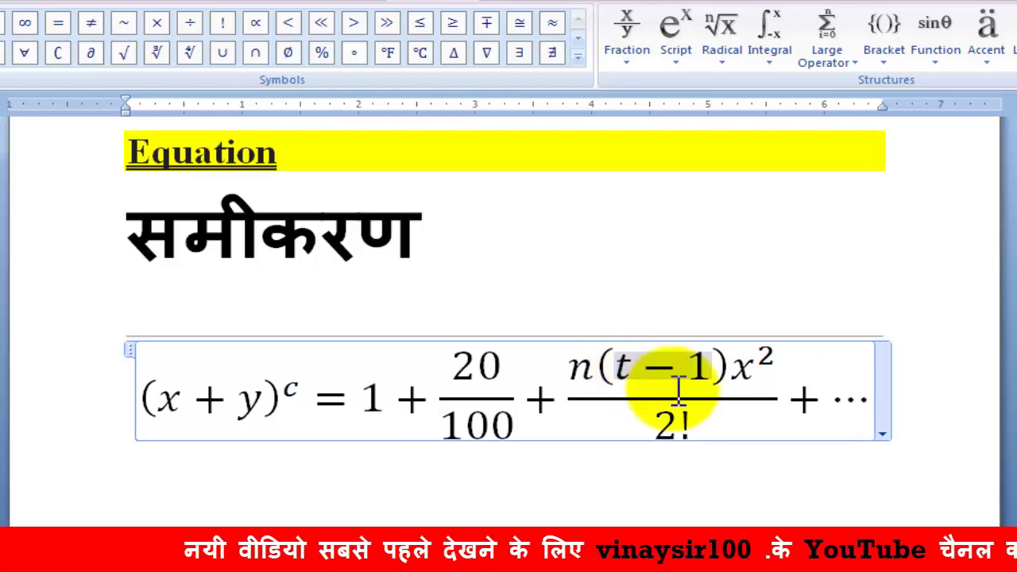
{"action": "left_click", "coordinate": [785, 359]}
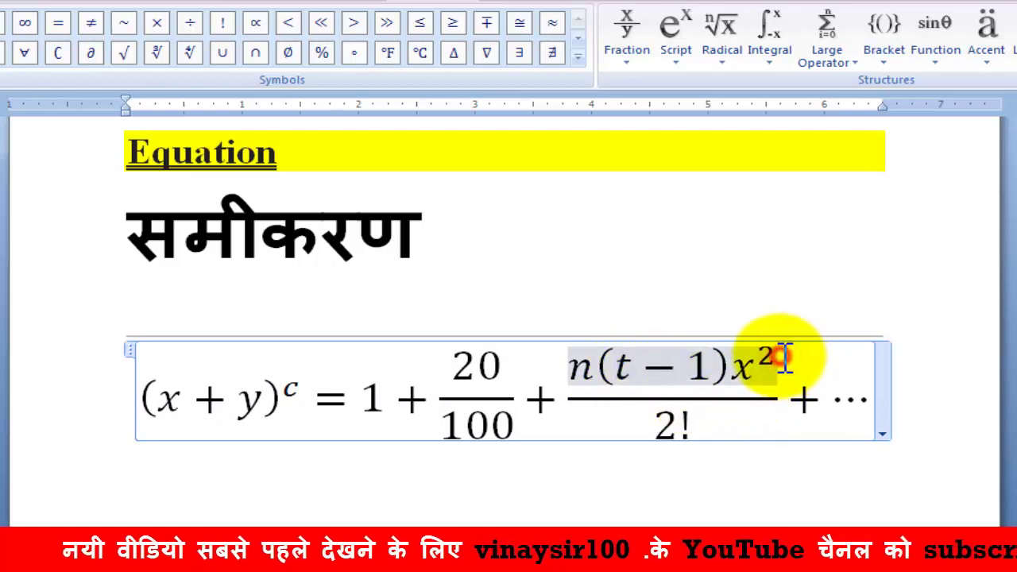
{"action": "double_click", "coordinate": [783, 359]}
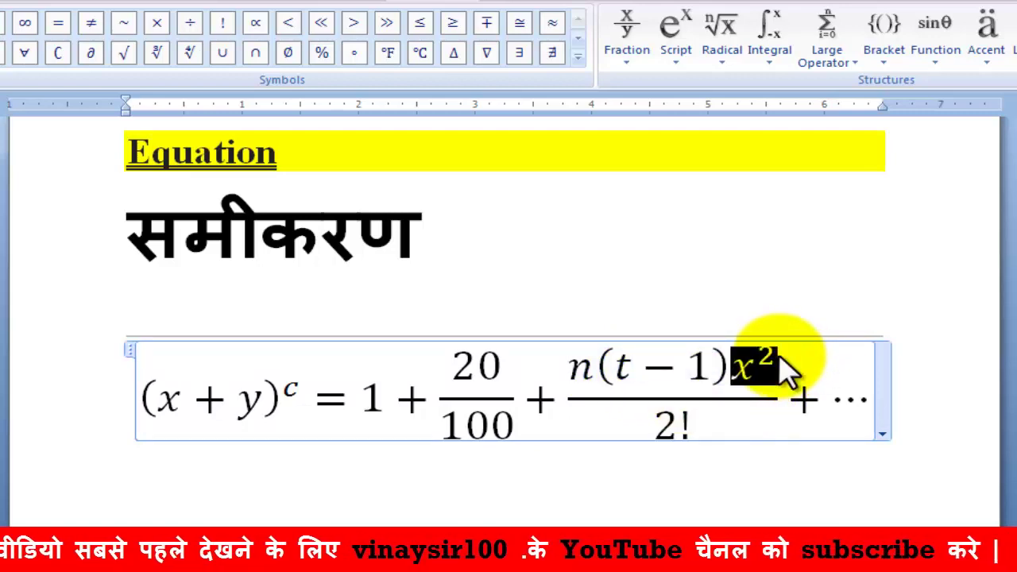
{"action": "key", "text": "BackSpace"}
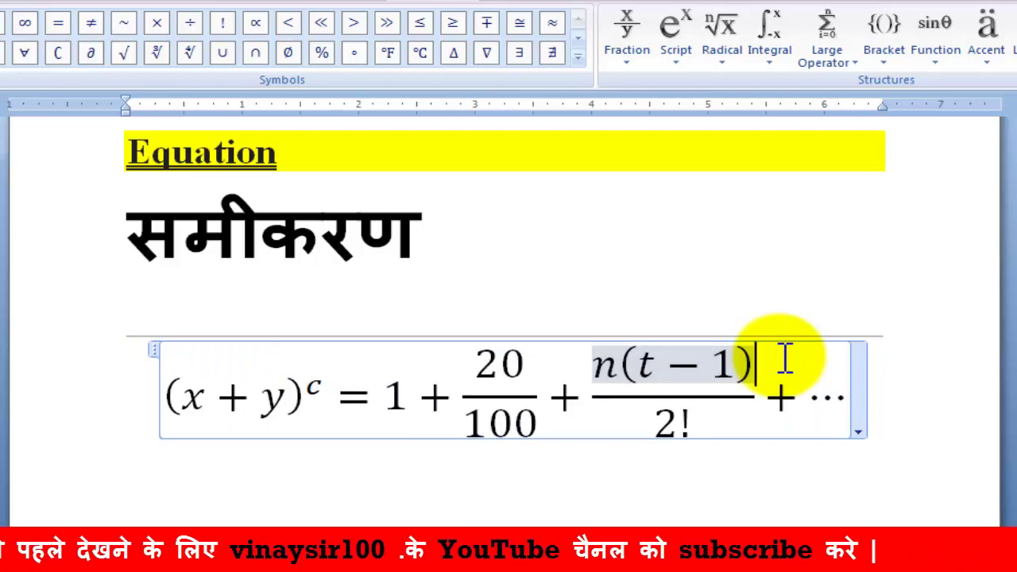
{"action": "type", "text": "hu"}
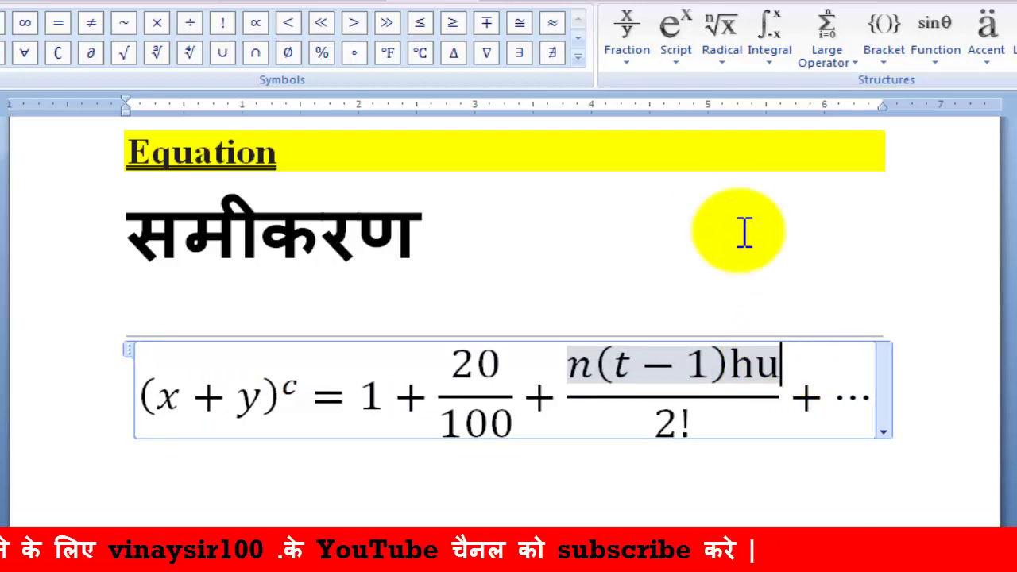
{"action": "key", "text": "BackSpace"}
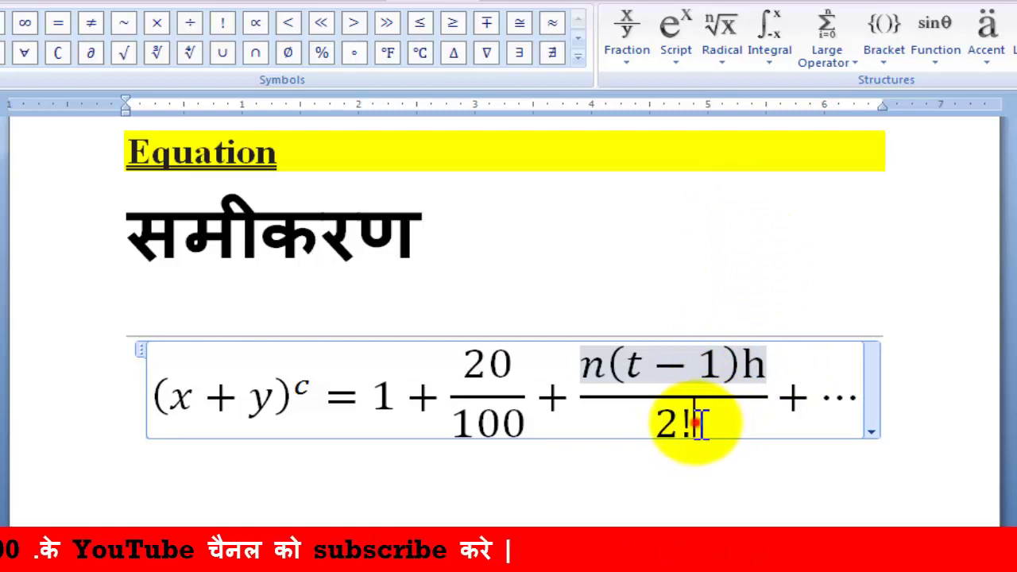
{"action": "left_click", "coordinate": [700, 423]}
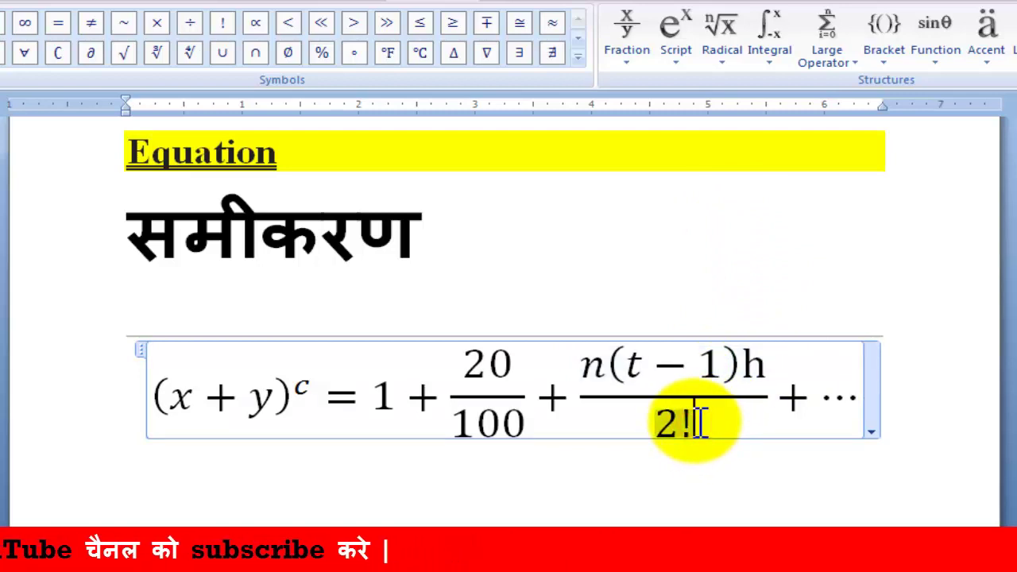
{"action": "key", "text": "BackSpace"}
{"action": "key", "text": "BackSpace"}
{"action": "type", "text": "20"}
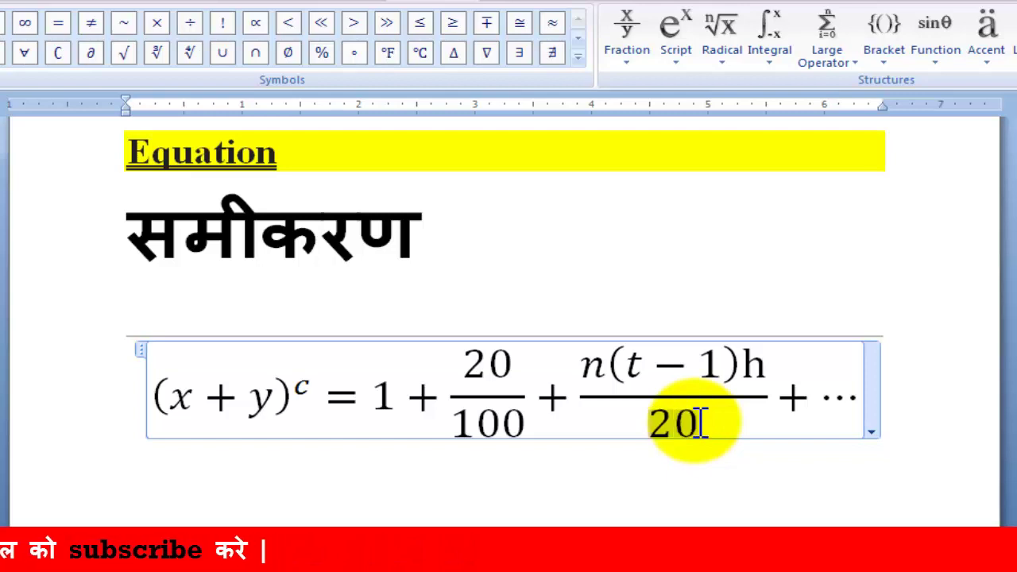
{"action": "type", "text": "0"}
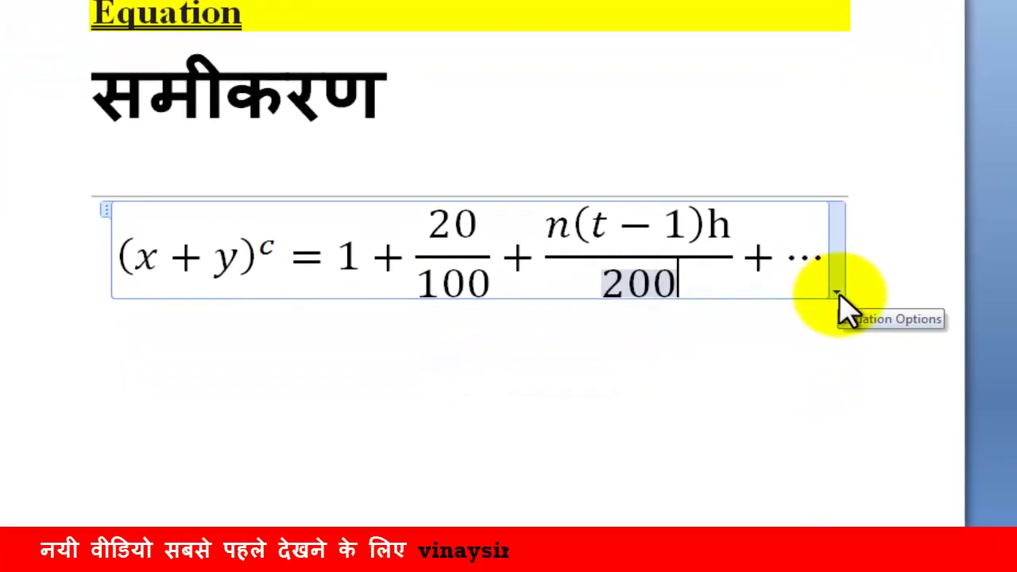
Close the Equation Options menu and place the cursor right after the finished equation.
{"action": "left_click", "coordinate": [838, 293]}
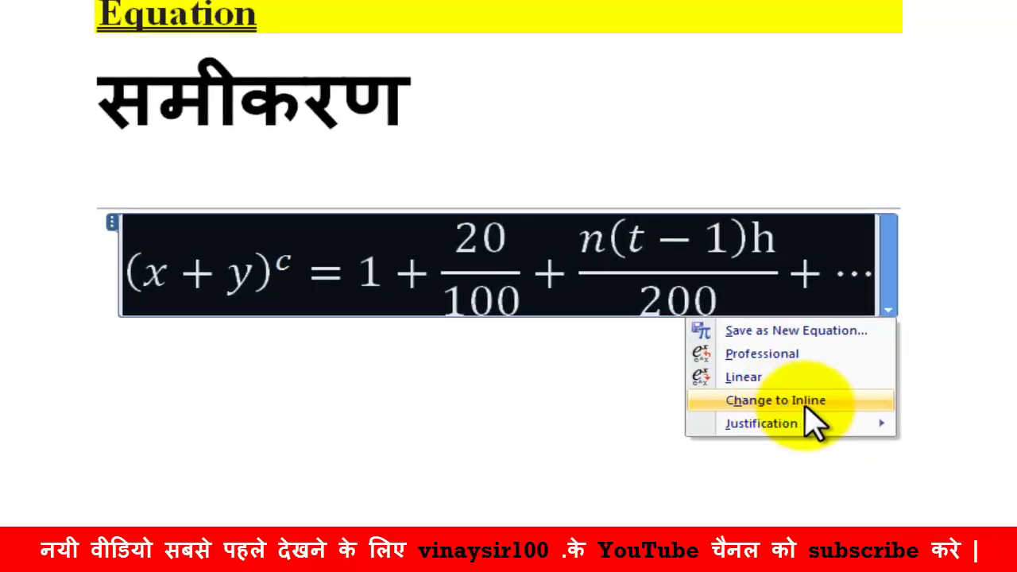
{"action": "mouse_move", "coordinate": [791, 426]}
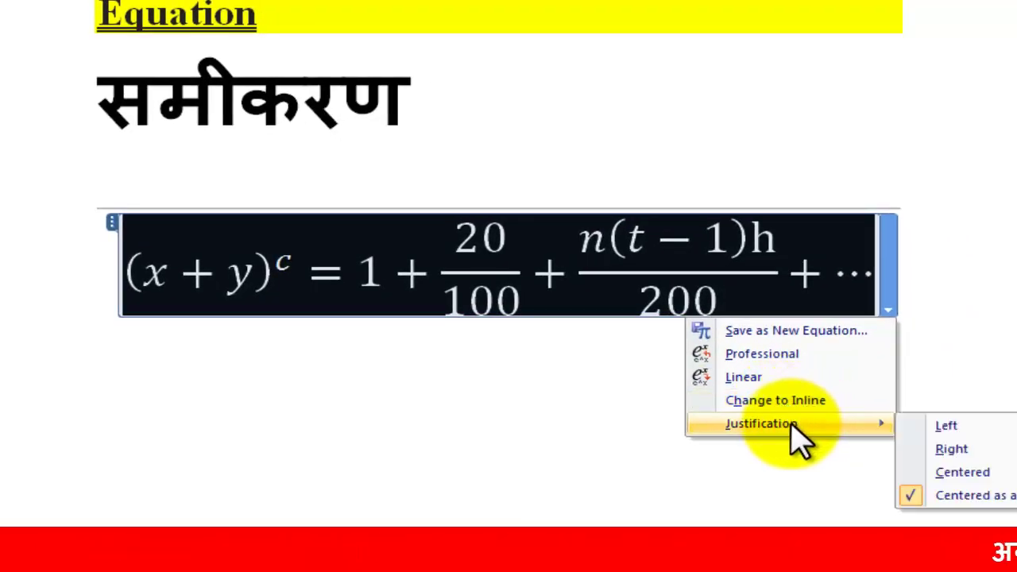
{"action": "left_click", "coordinate": [529, 449]}
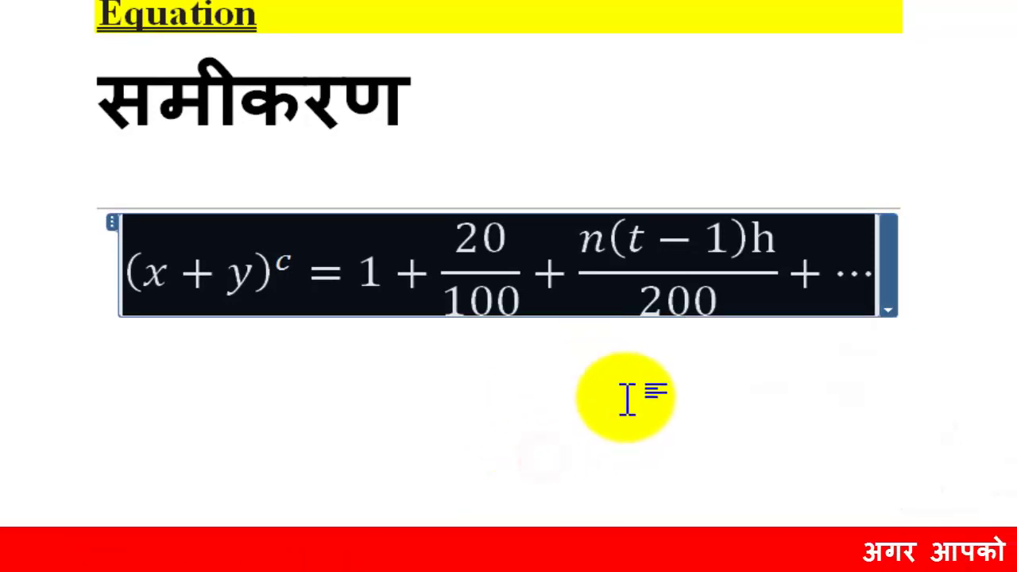
{"action": "left_click", "coordinate": [893, 356]}
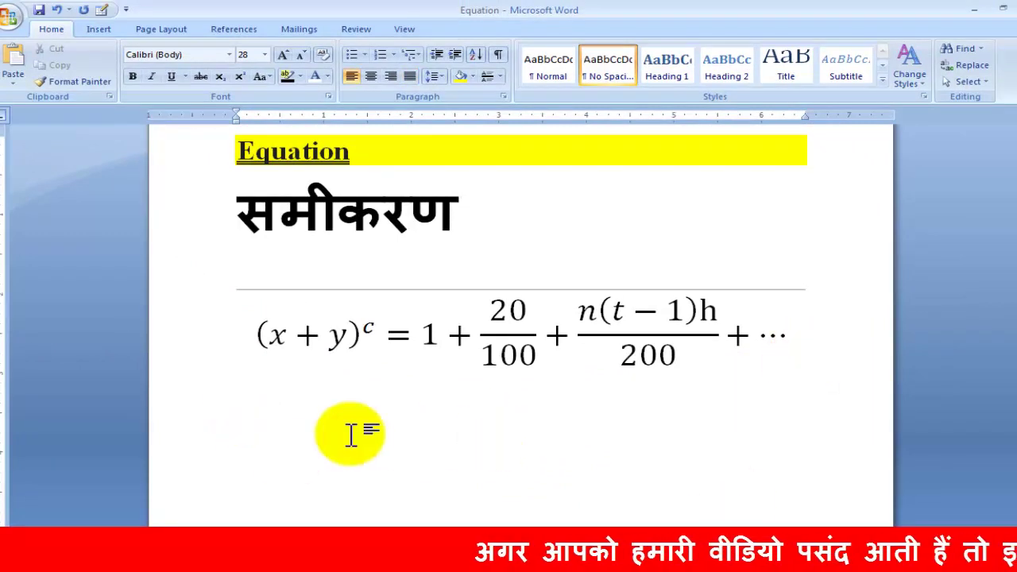
Insert a new blank equation placeholder on a fresh line below the first equation.
{"action": "key", "text": "Return"}
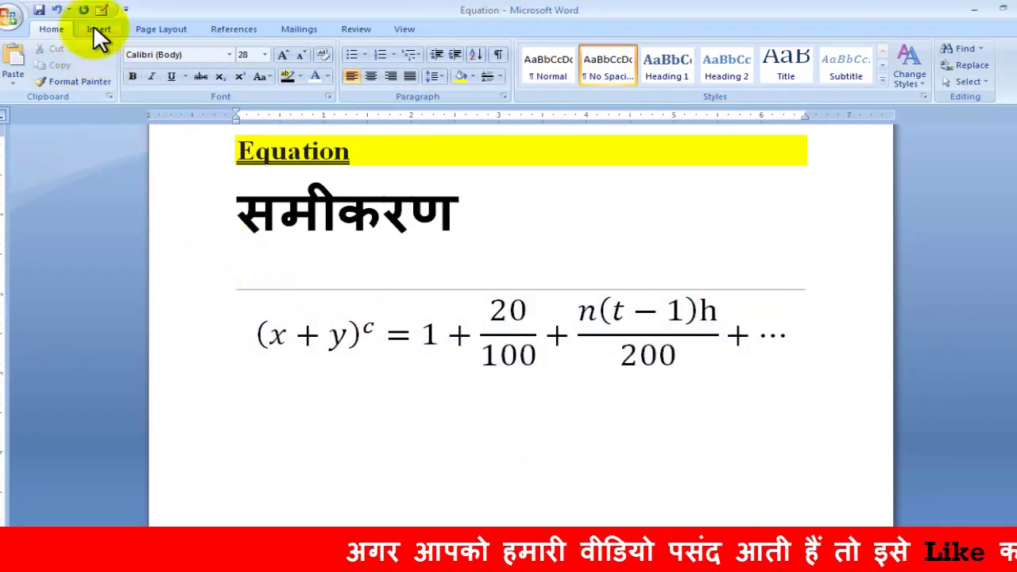
{"action": "left_click", "coordinate": [95, 29]}
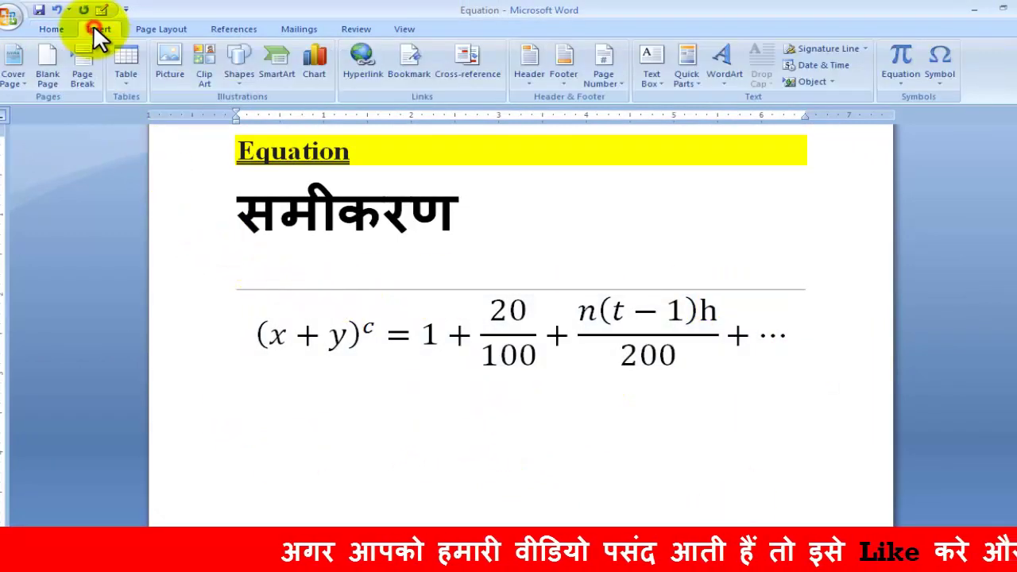
{"action": "left_click", "coordinate": [905, 78]}
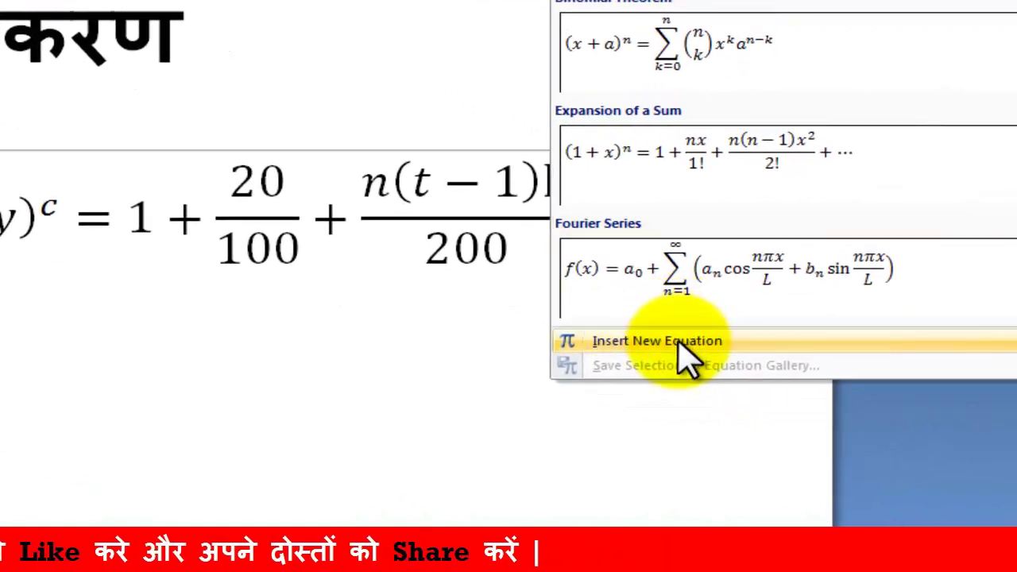
{"action": "left_click", "coordinate": [677, 341]}
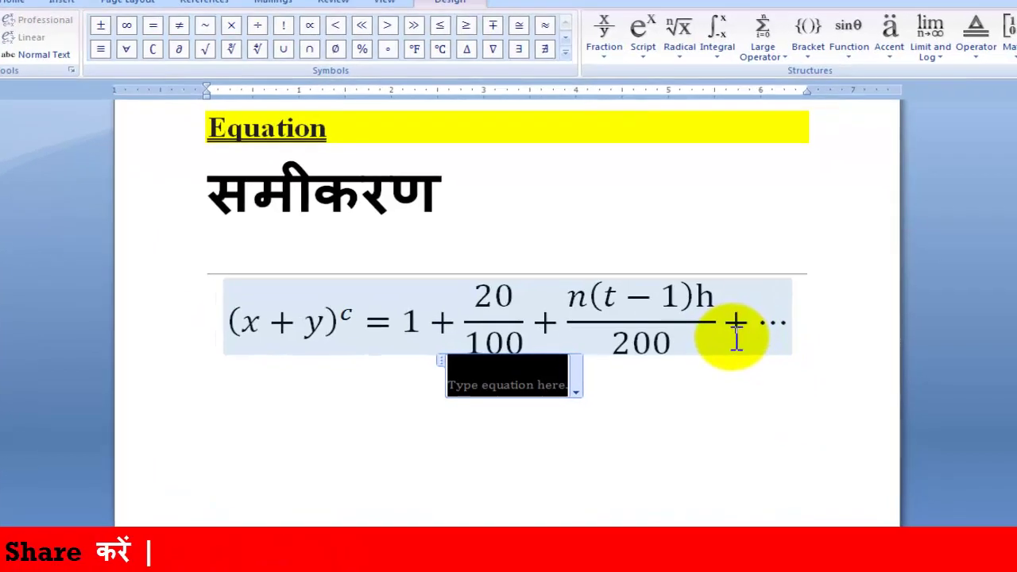
Type (x + y) + into the new equation placeholder.
{"action": "type", "text": "("}
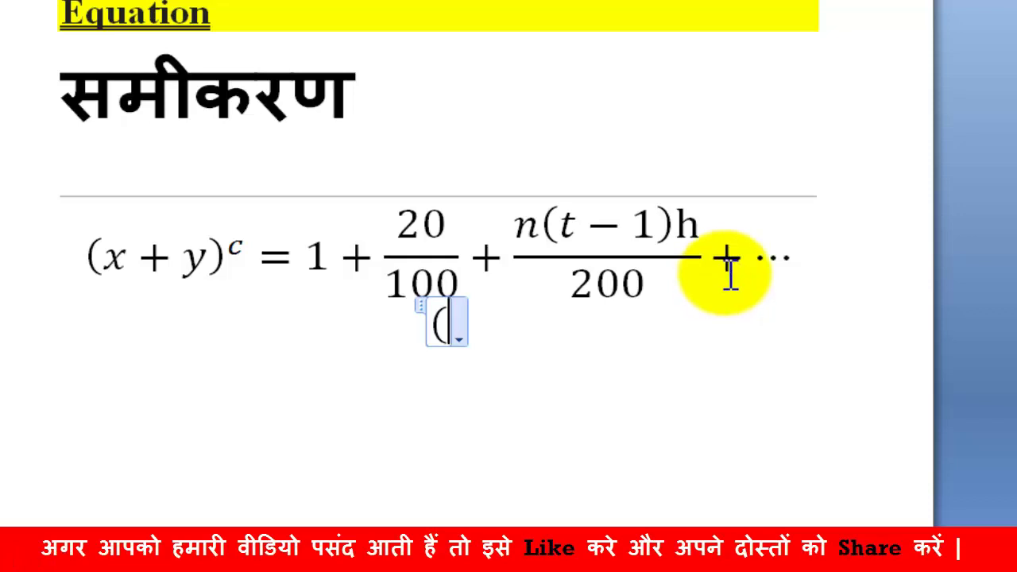
{"action": "type", "text": "x "}
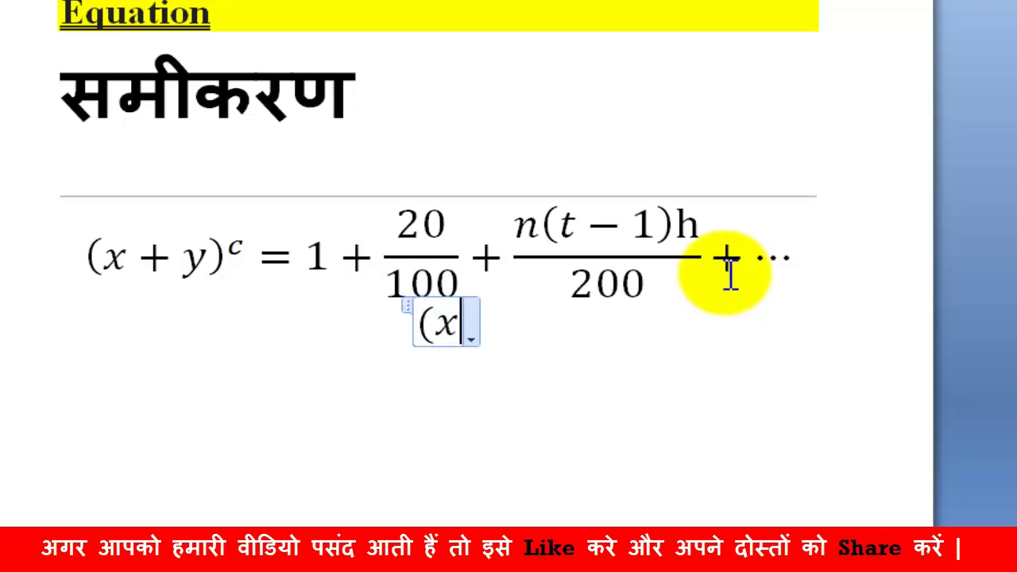
{"action": "type", "text": "+ "}
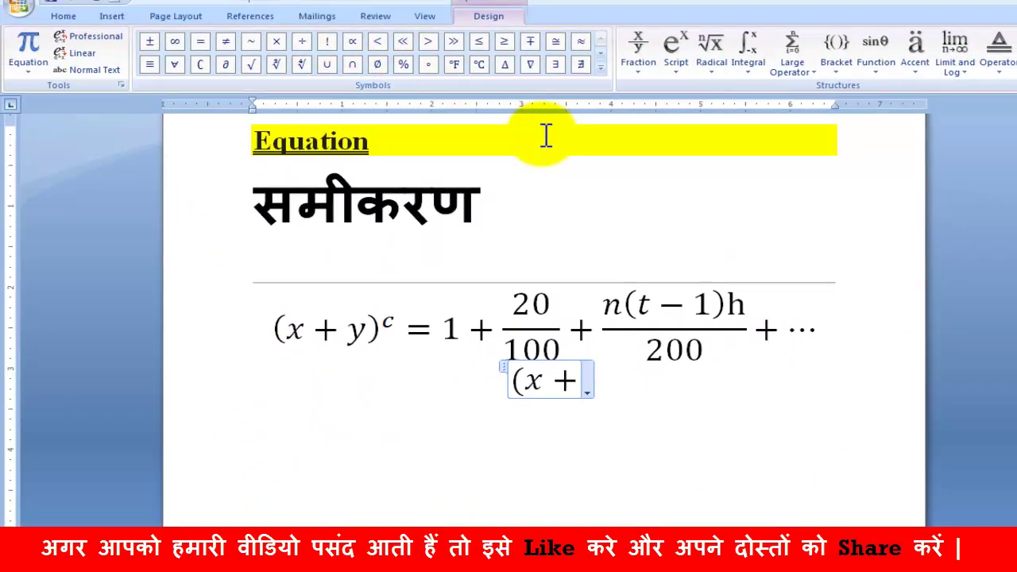
{"action": "type", "text": "y"}
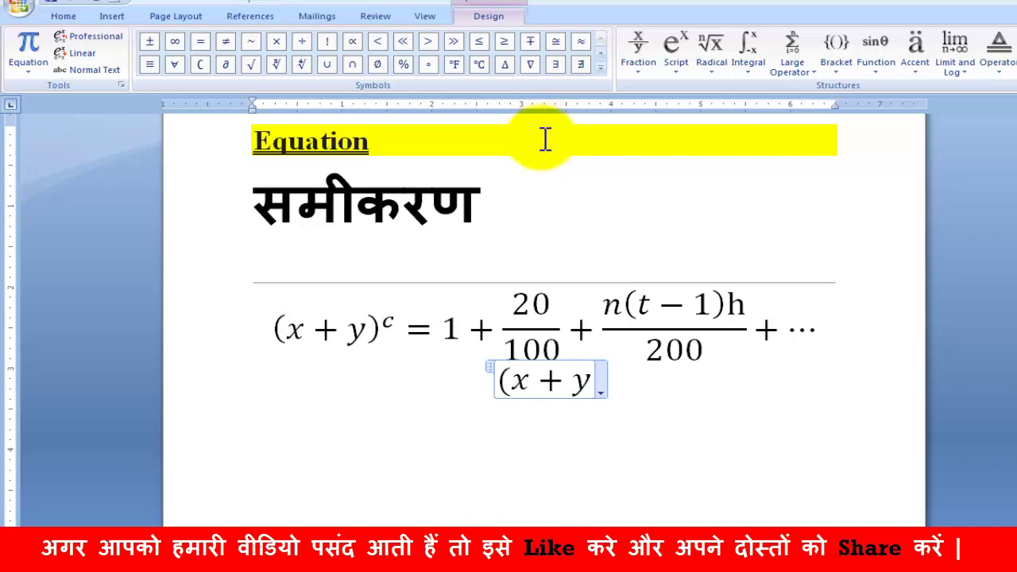
{"action": "type", "text": ") "}
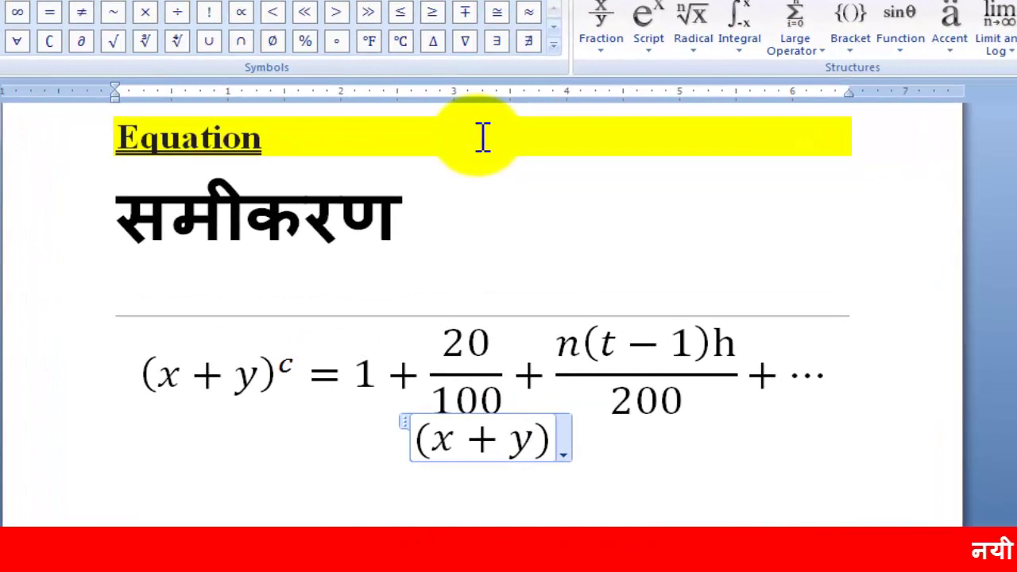
{"action": "type", "text": "+"}
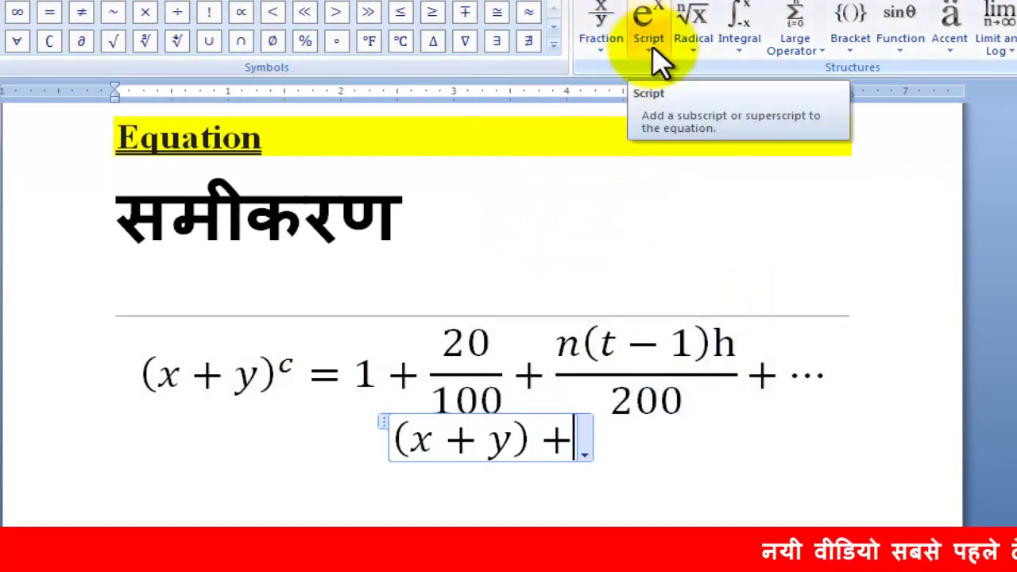
Append a superscript 2² term and a + sign from the Symbols gallery.
{"action": "left_click", "coordinate": [654, 53]}
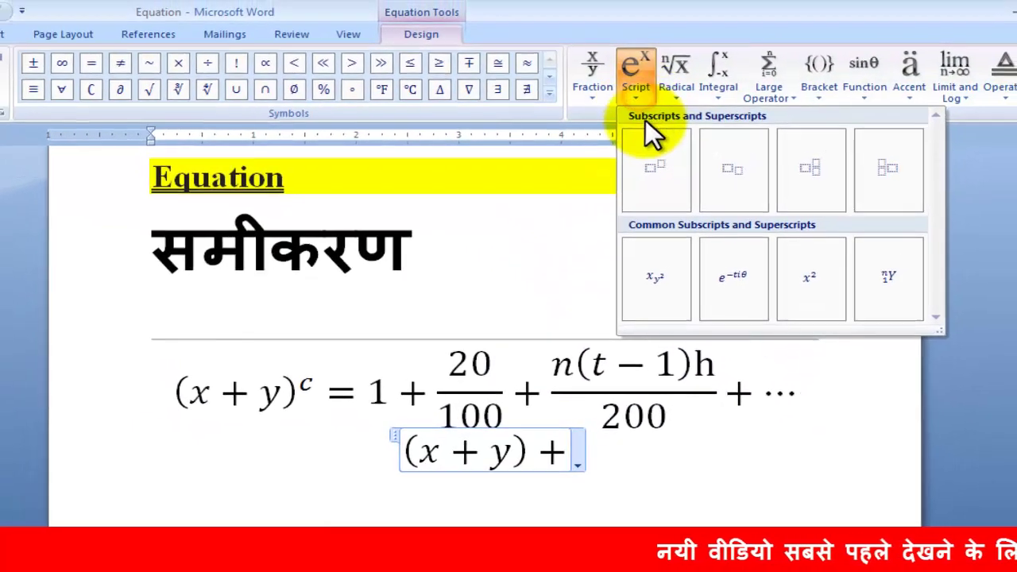
{"action": "left_click", "coordinate": [659, 168]}
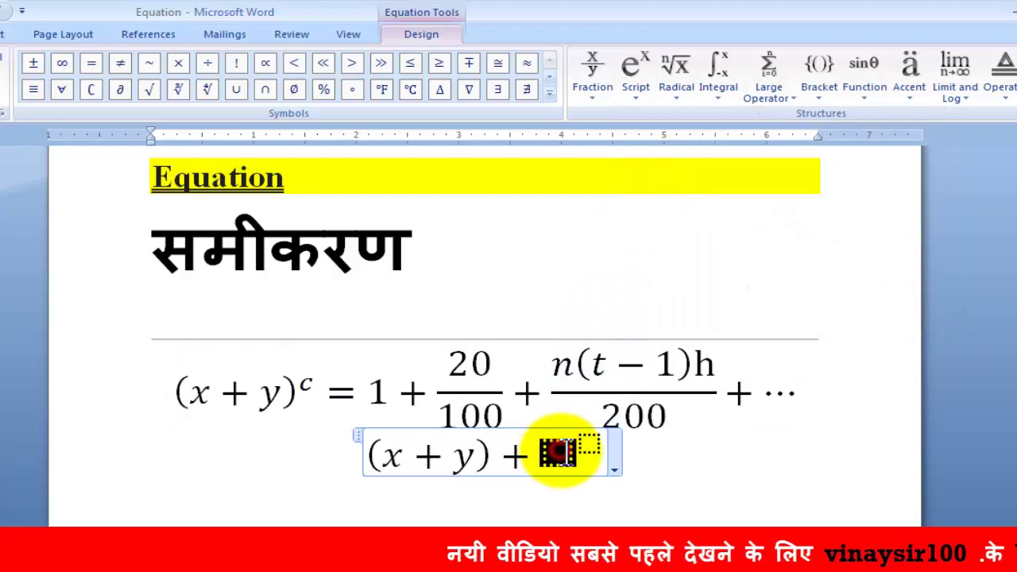
{"action": "type", "text": " 2"}
{"action": "left_click", "coordinate": [580, 445]}
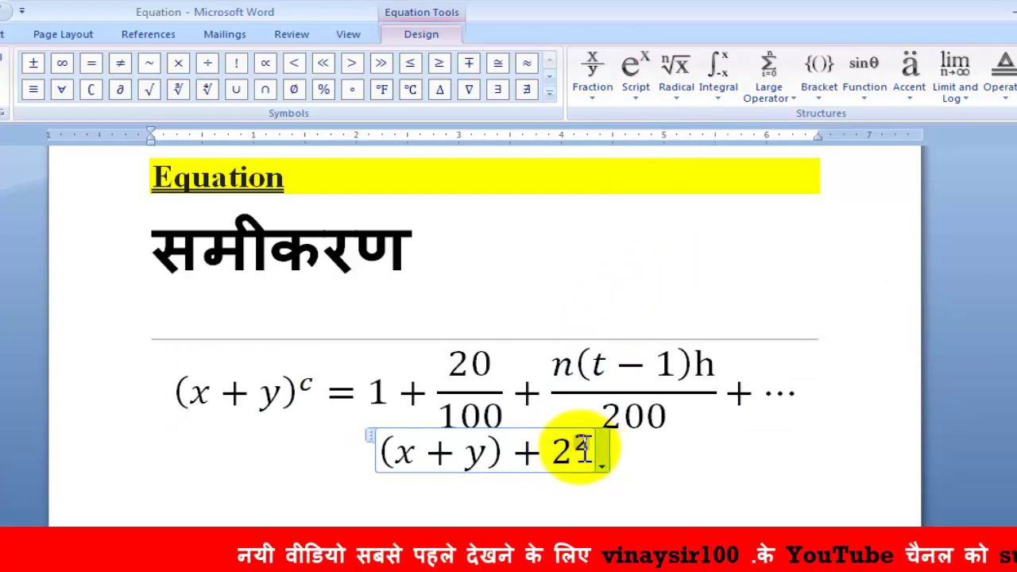
{"action": "type", "text": "2"}
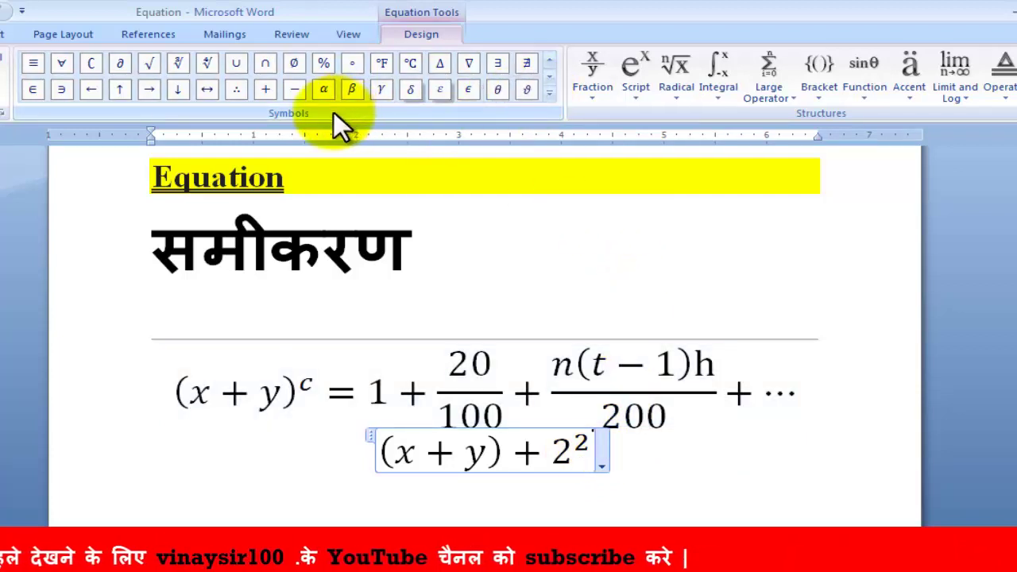
{"action": "left_click", "coordinate": [550, 94]}
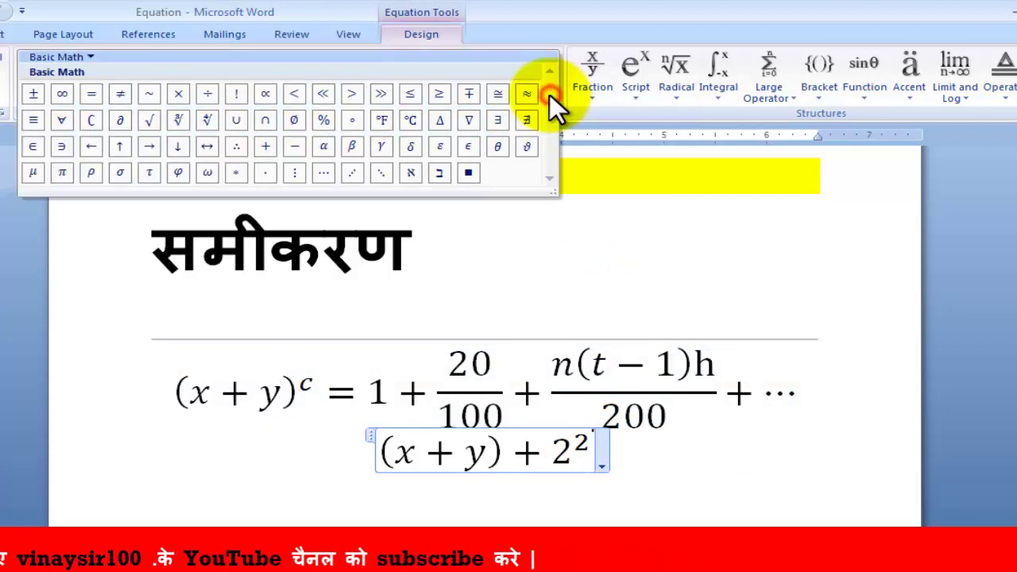
{"action": "left_click", "coordinate": [267, 149]}
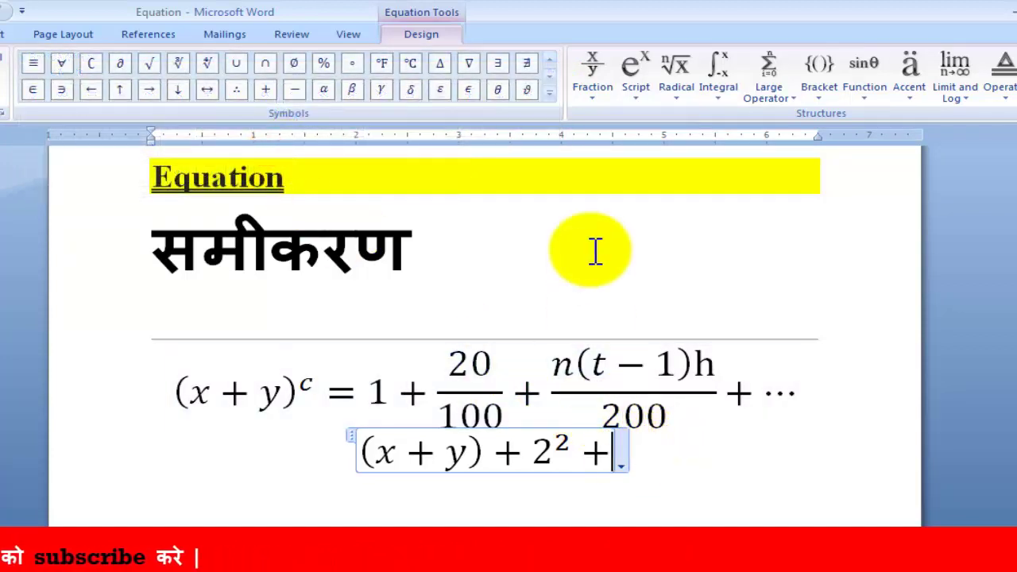
Append a superscript 5² term followed by an equals sign.
{"action": "left_click", "coordinate": [638, 102]}
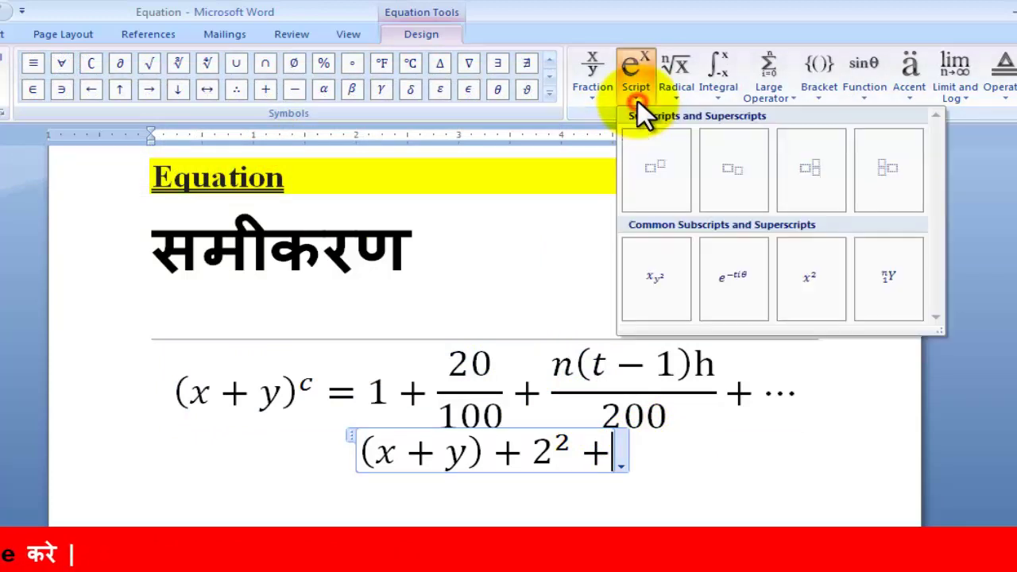
{"action": "left_click", "coordinate": [656, 171]}
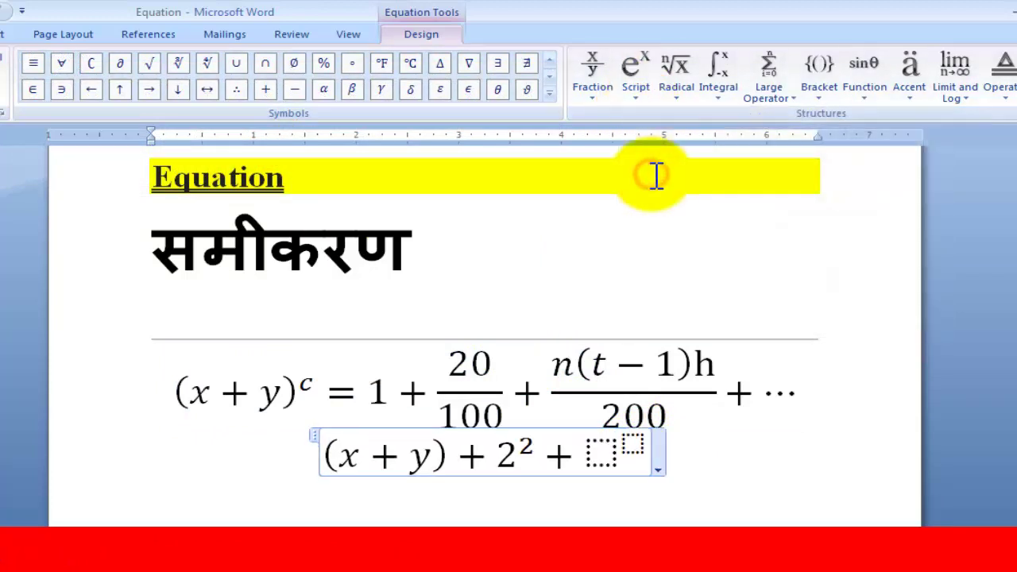
{"action": "left_click", "coordinate": [600, 456]}
{"action": "type", "text": "5"}
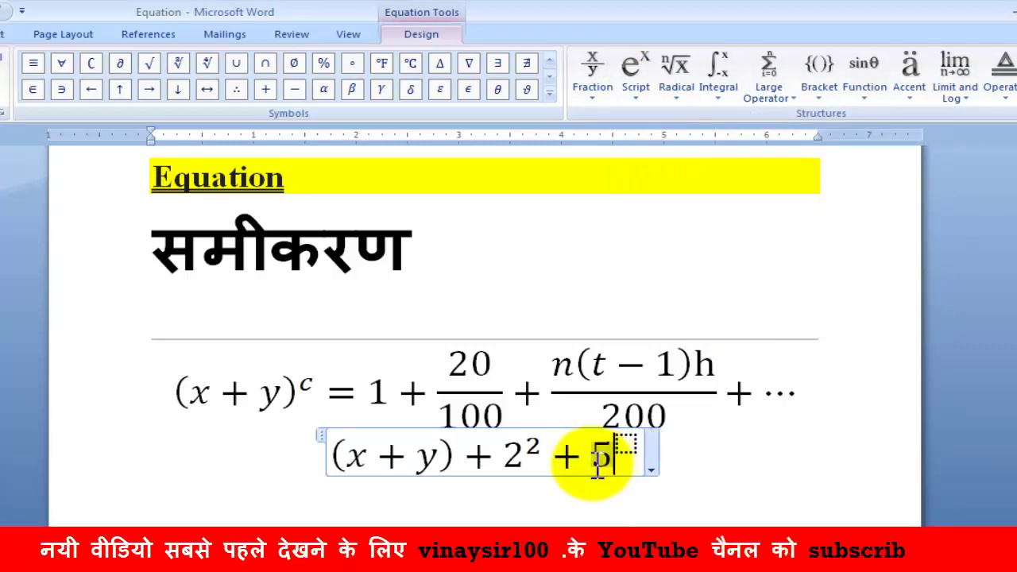
{"action": "left_click", "coordinate": [627, 443]}
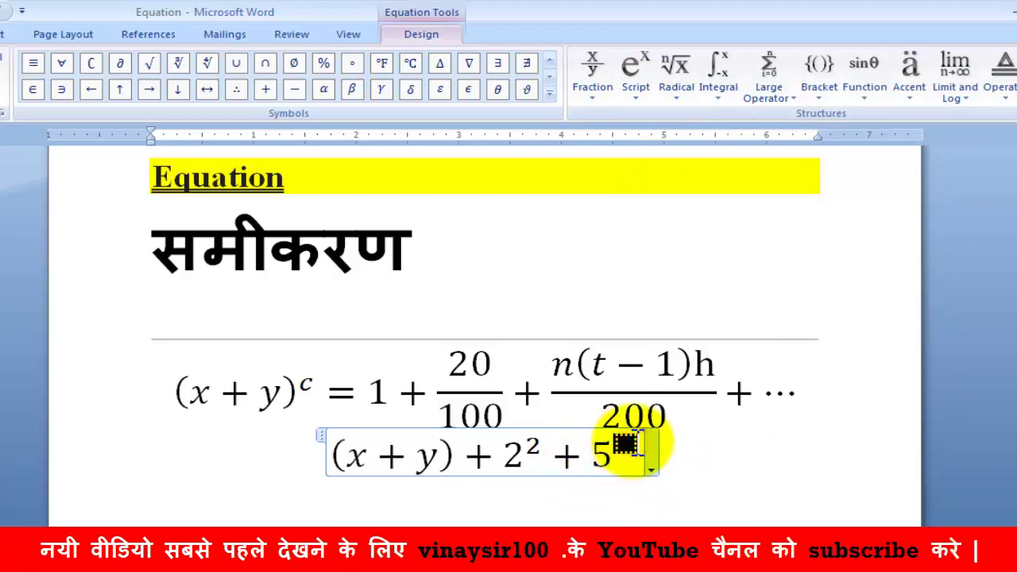
{"action": "type", "text": "2"}
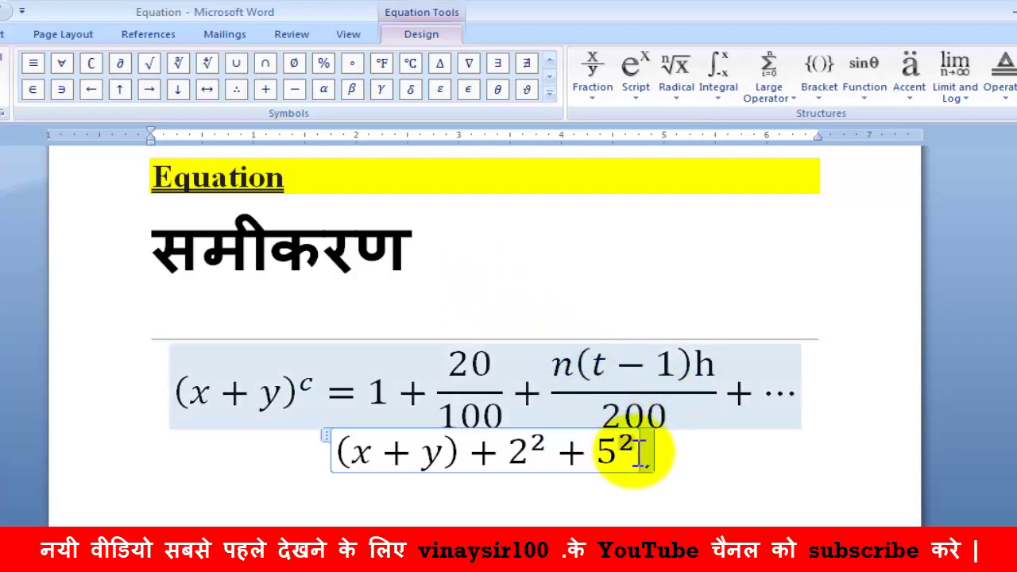
{"action": "left_click", "coordinate": [639, 452]}
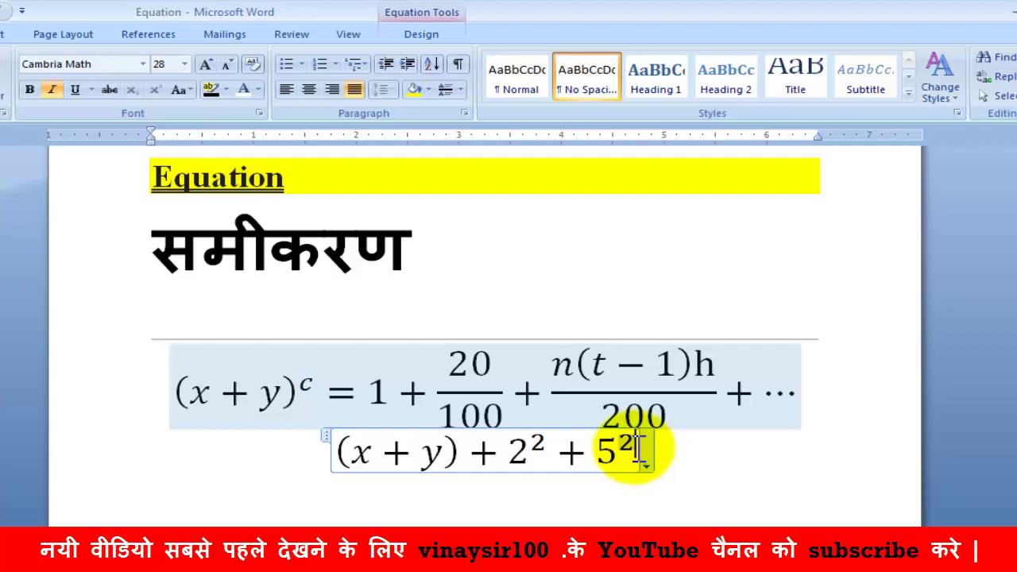
{"action": "type", "text": "="}
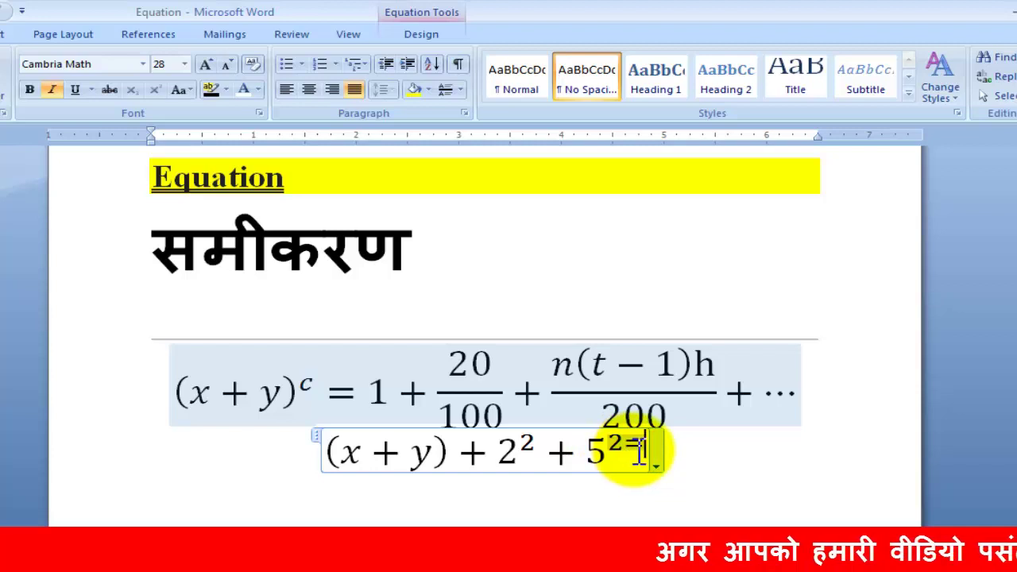
{"action": "key", "text": "BackSpace"}
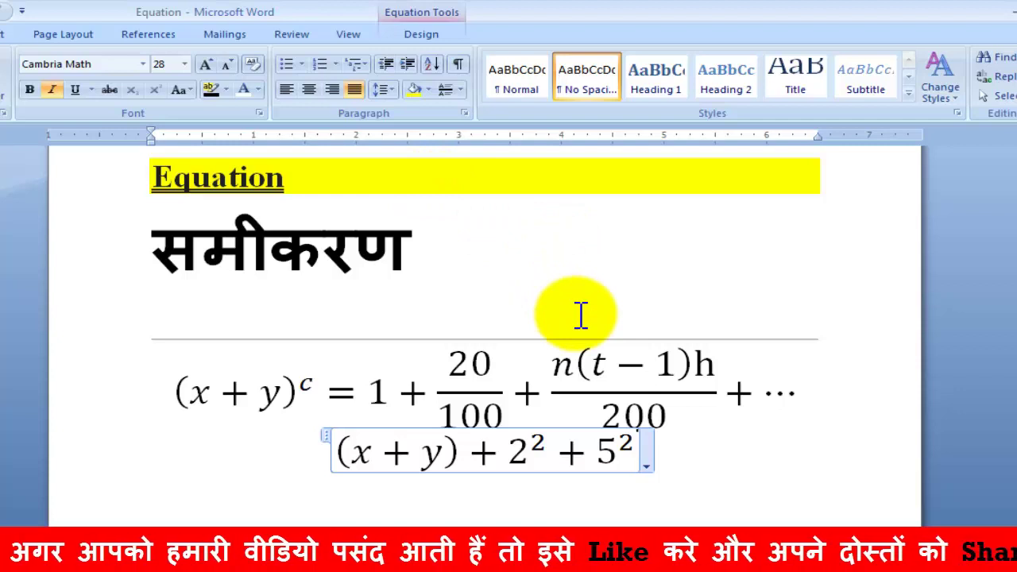
{"action": "type", "text": " ="}
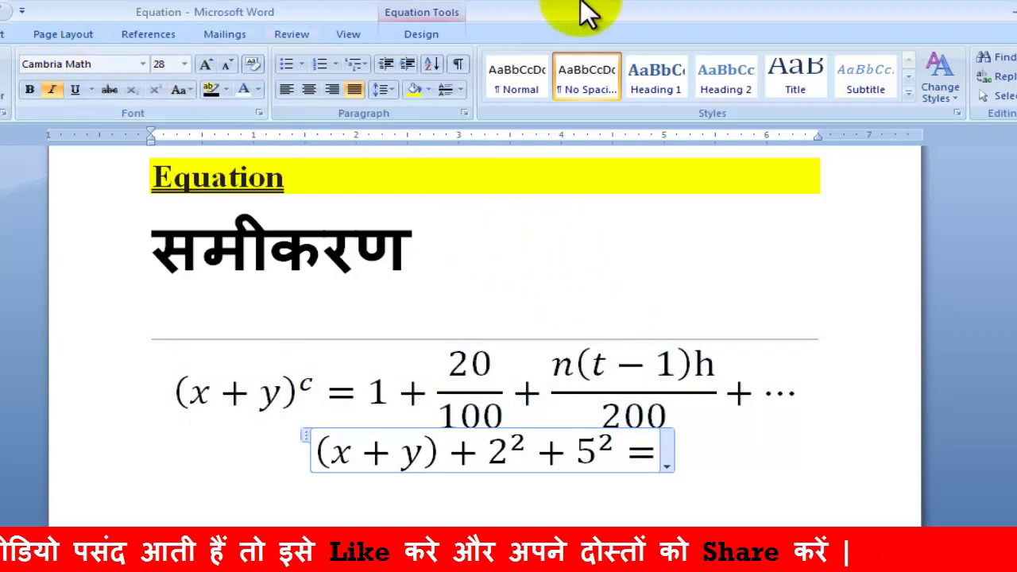
Finish the right side with a stacked fraction of 56 over 100.
{"action": "left_click", "coordinate": [432, 20]}
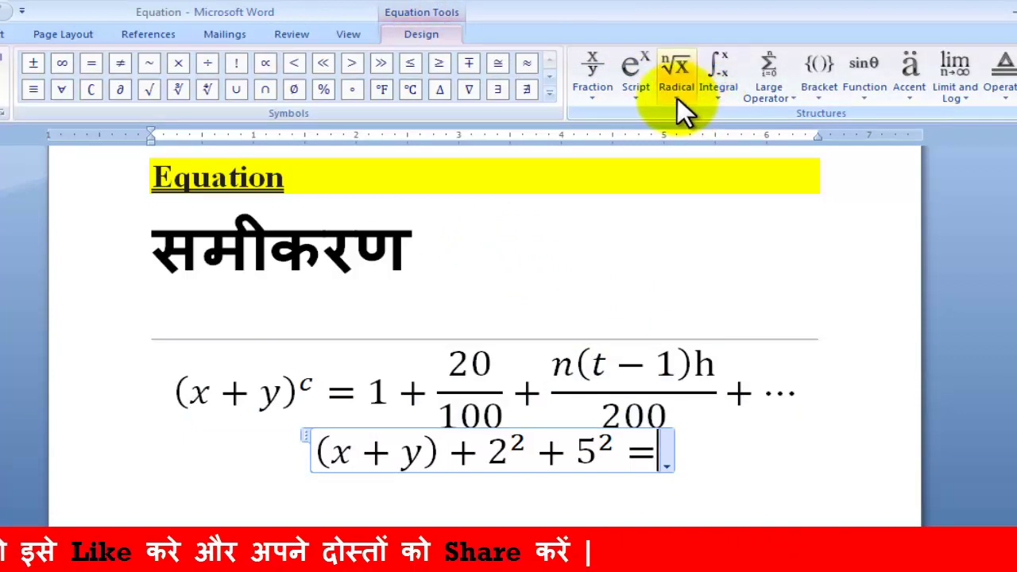
{"action": "left_click", "coordinate": [592, 99]}
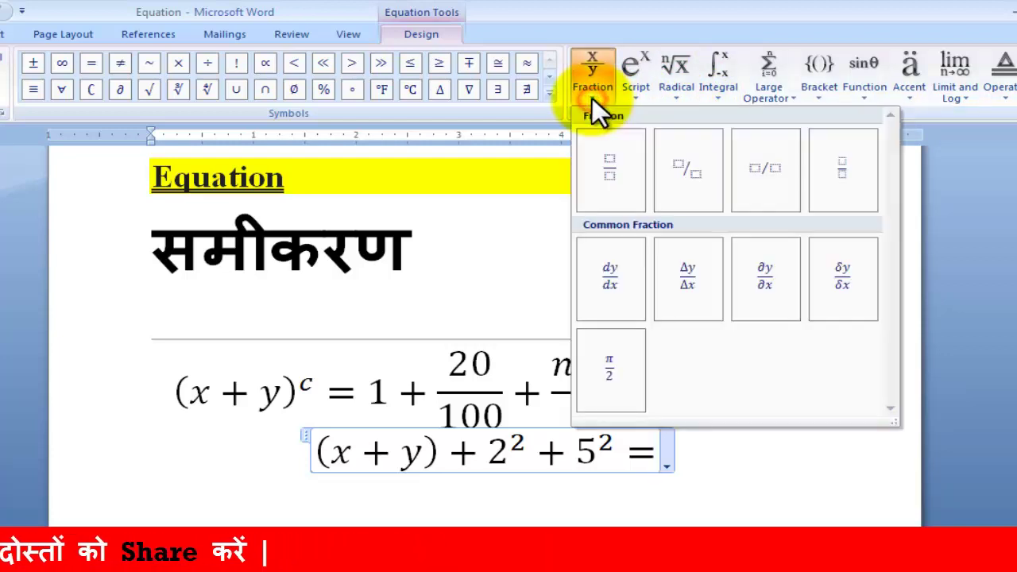
{"action": "left_click", "coordinate": [613, 167]}
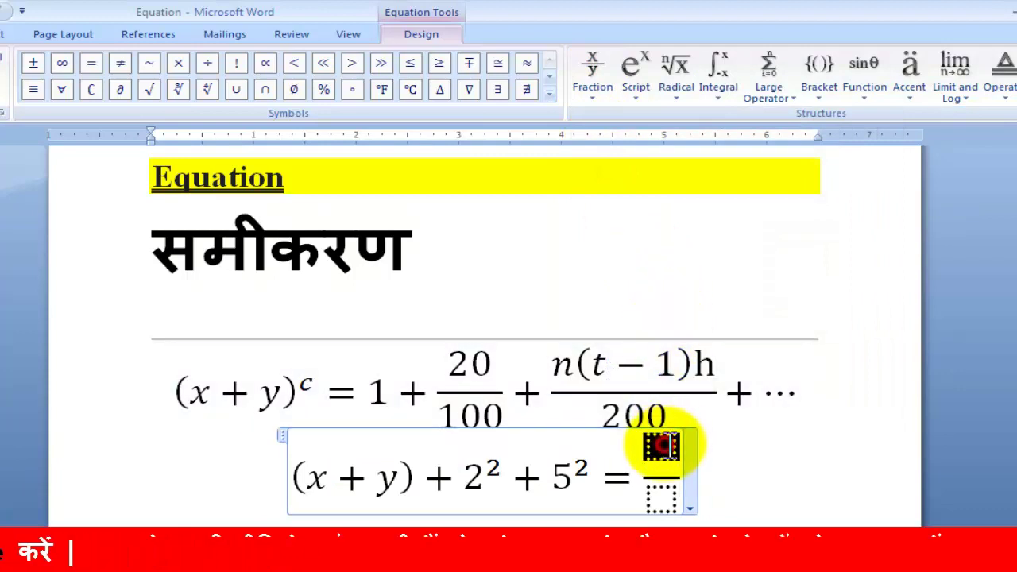
{"action": "type", "text": "56"}
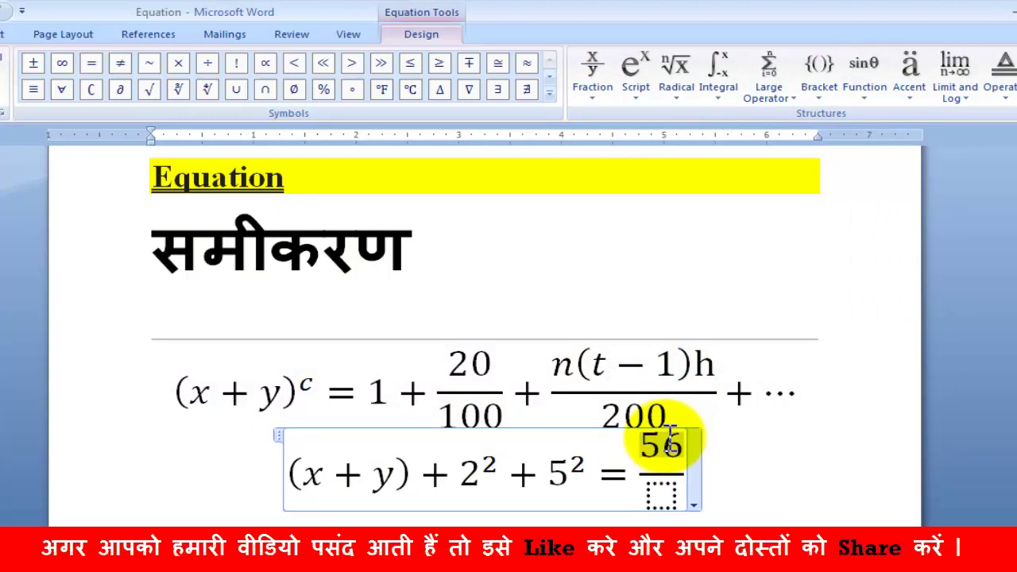
{"action": "left_click", "coordinate": [662, 498]}
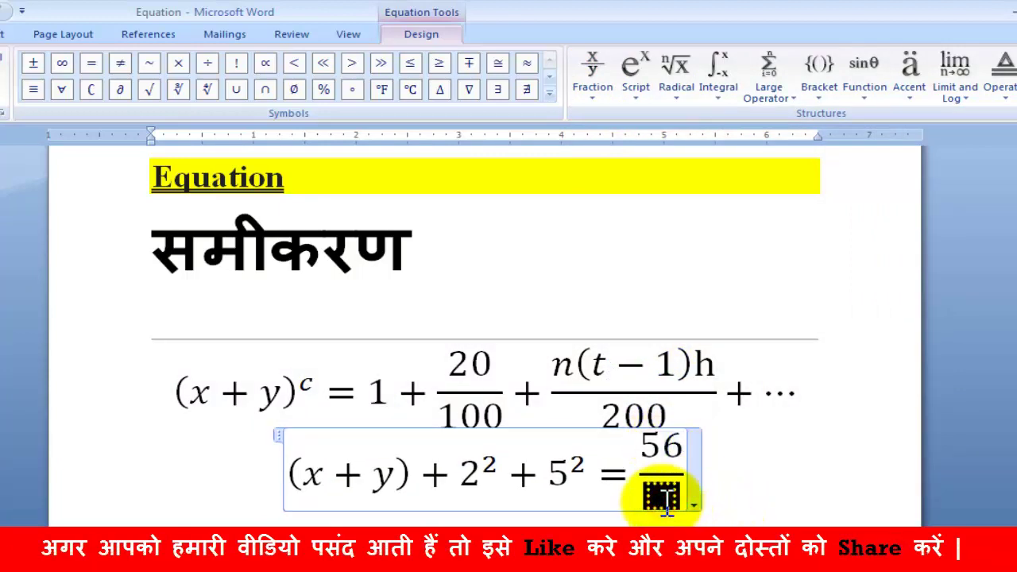
{"action": "type", "text": "100"}
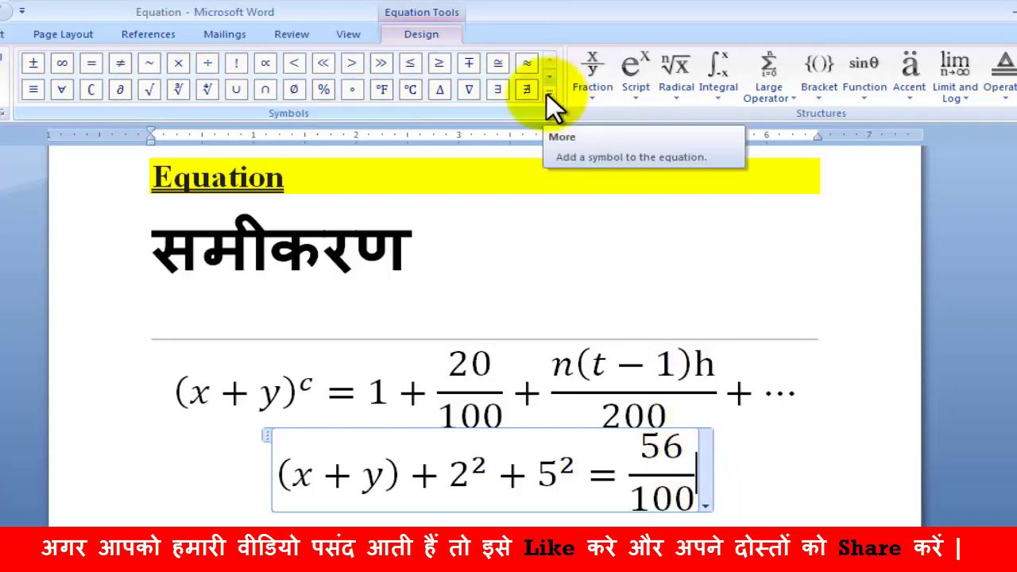
Append a × sign and 5 after the 56/100 fraction in the second equation.
{"action": "left_click", "coordinate": [548, 93]}
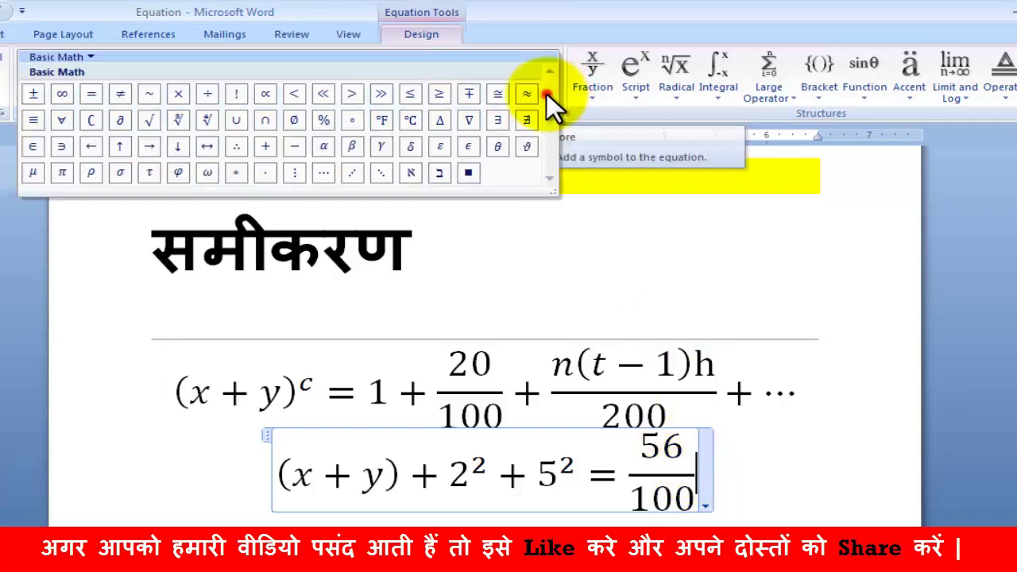
{"action": "left_click", "coordinate": [184, 98]}
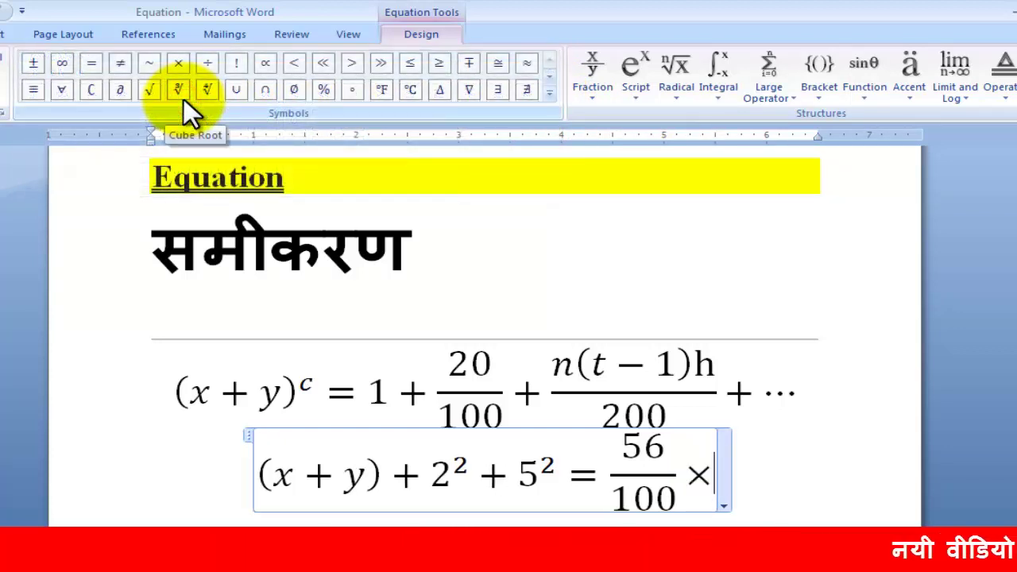
{"action": "type", "text": "5"}
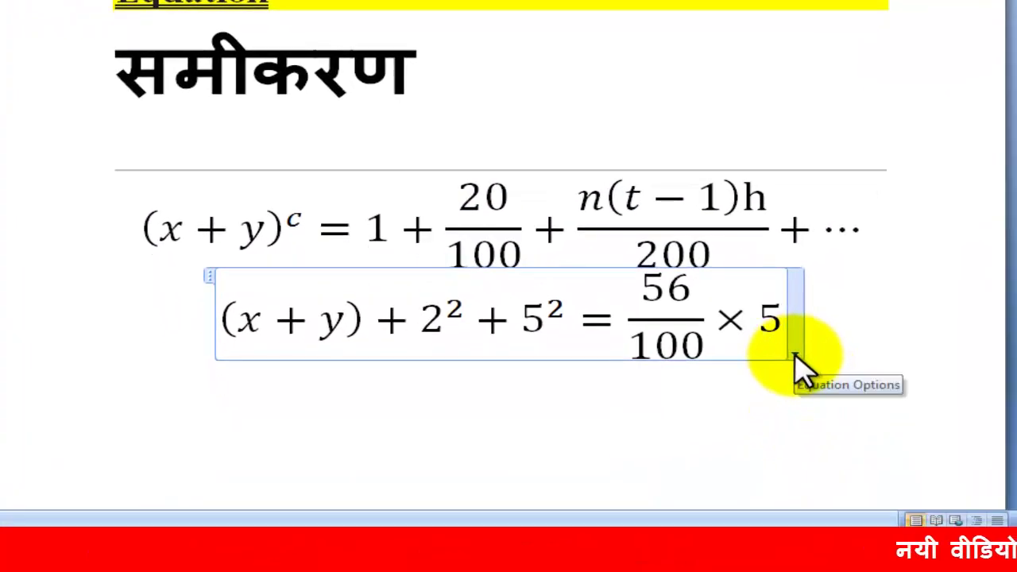
Left-align the second equation, then switch it to right alignment.
{"action": "left_click", "coordinate": [795, 354]}
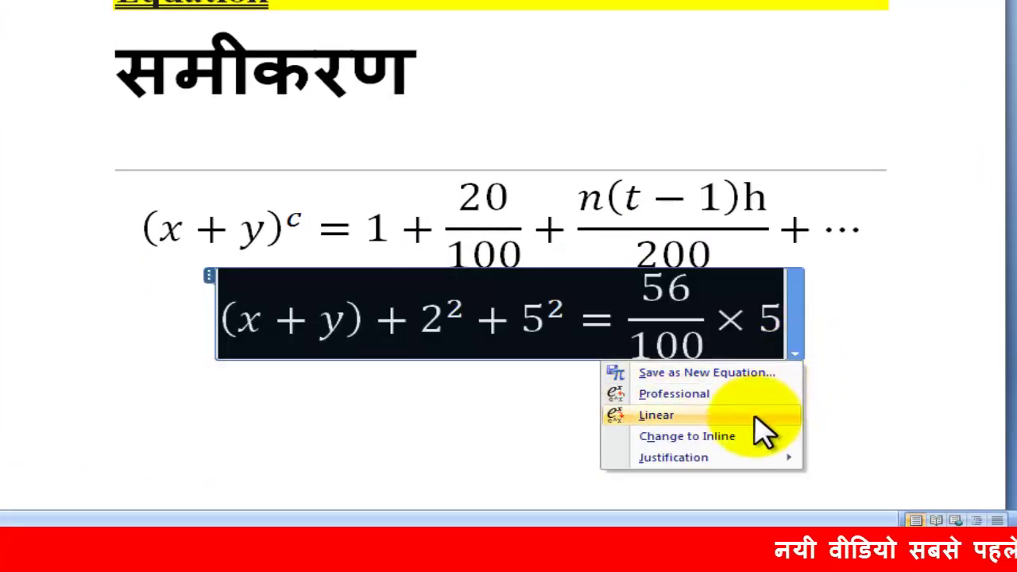
{"action": "mouse_move", "coordinate": [727, 461]}
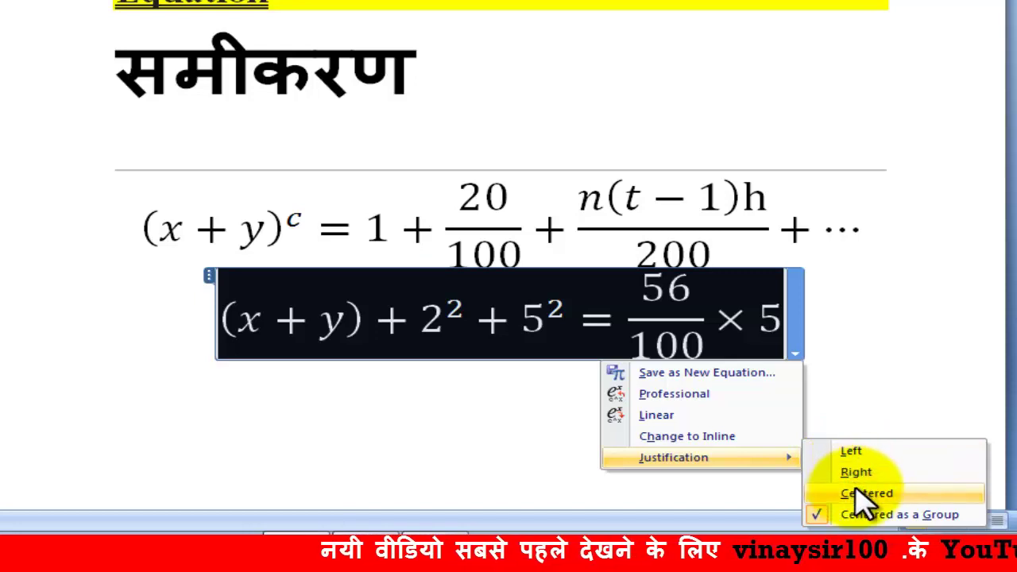
{"action": "left_click", "coordinate": [847, 458]}
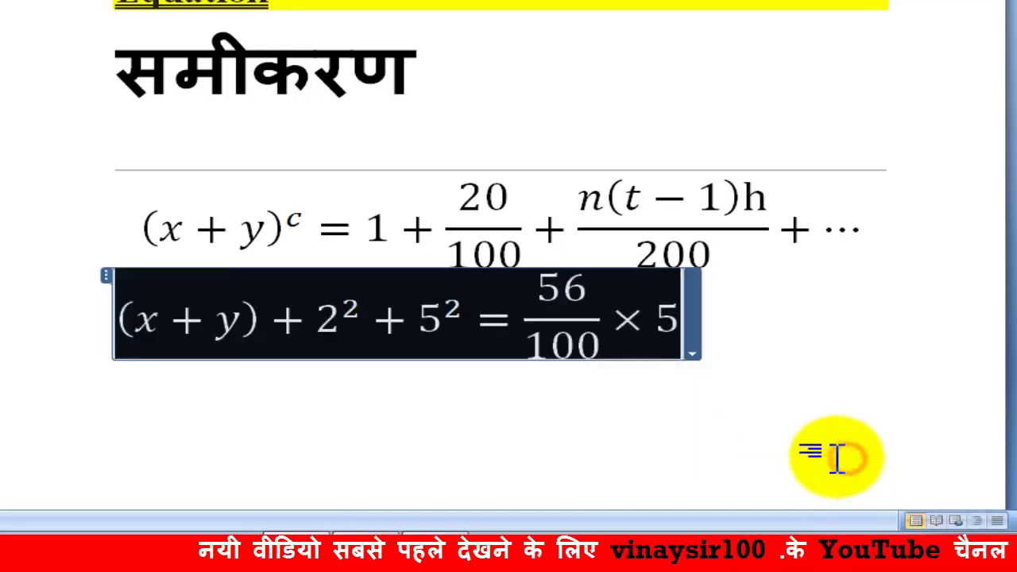
{"action": "left_click", "coordinate": [692, 355]}
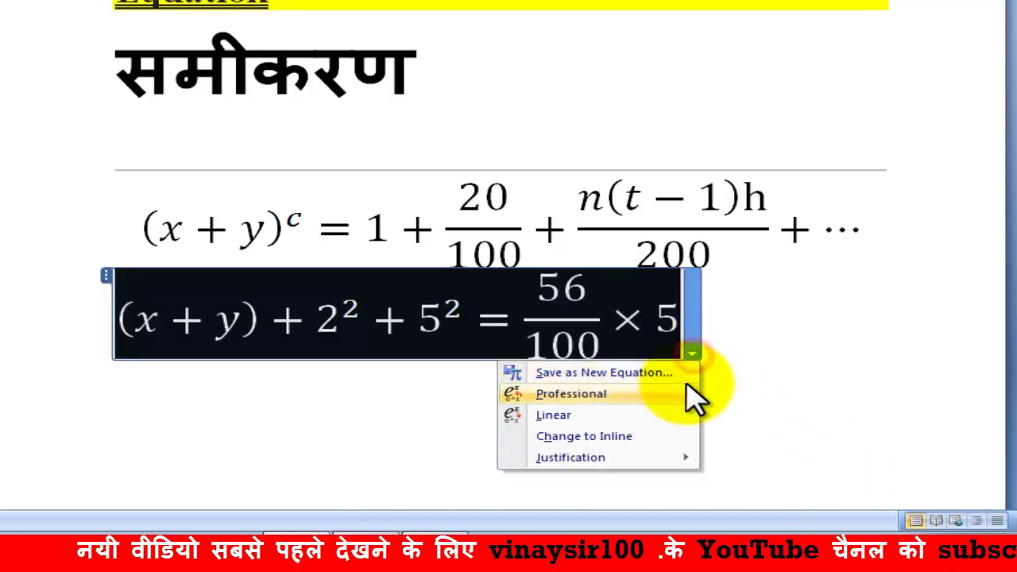
{"action": "mouse_move", "coordinate": [635, 459]}
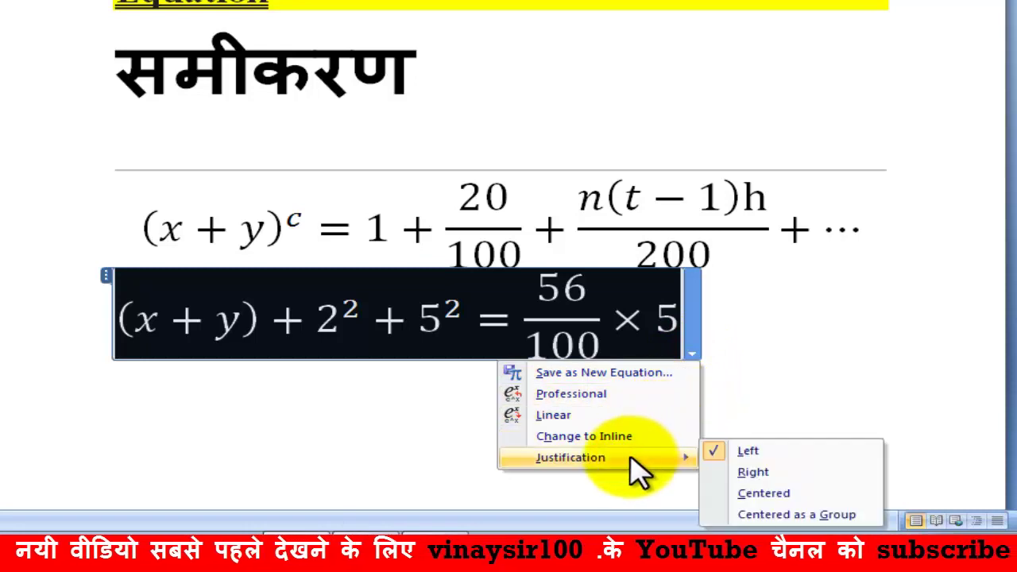
{"action": "left_click", "coordinate": [765, 471]}
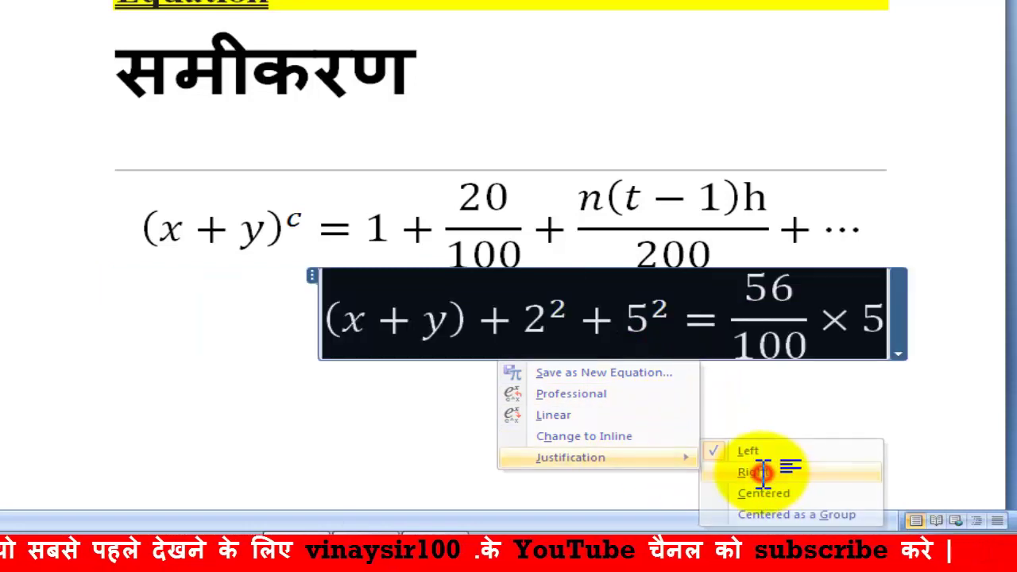
Centre the second equation, then set its justification to Centered as a Group.
{"action": "left_click", "coordinate": [897, 354]}
{"action": "mouse_move", "coordinate": [798, 461]}
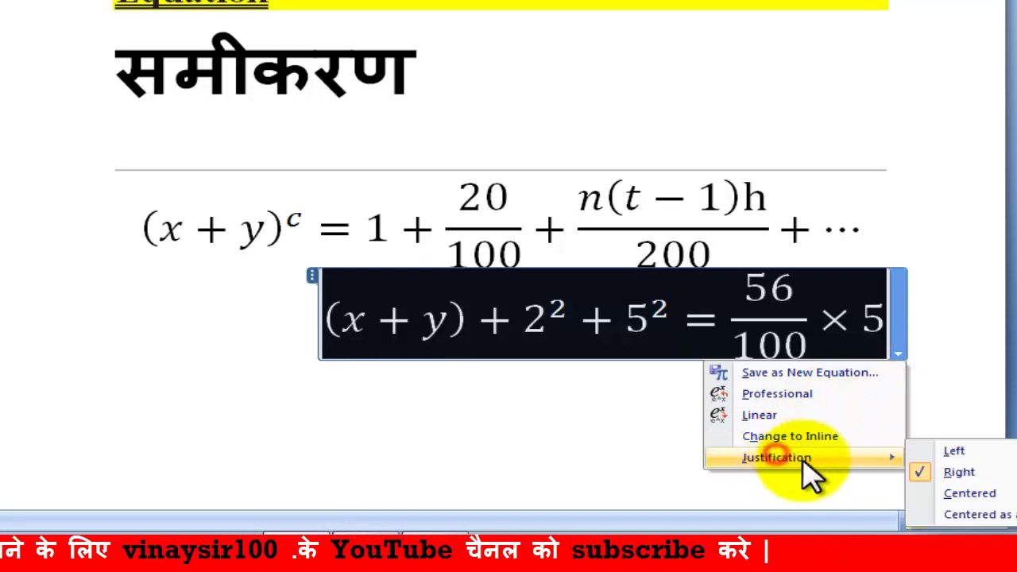
{"action": "left_click", "coordinate": [953, 491]}
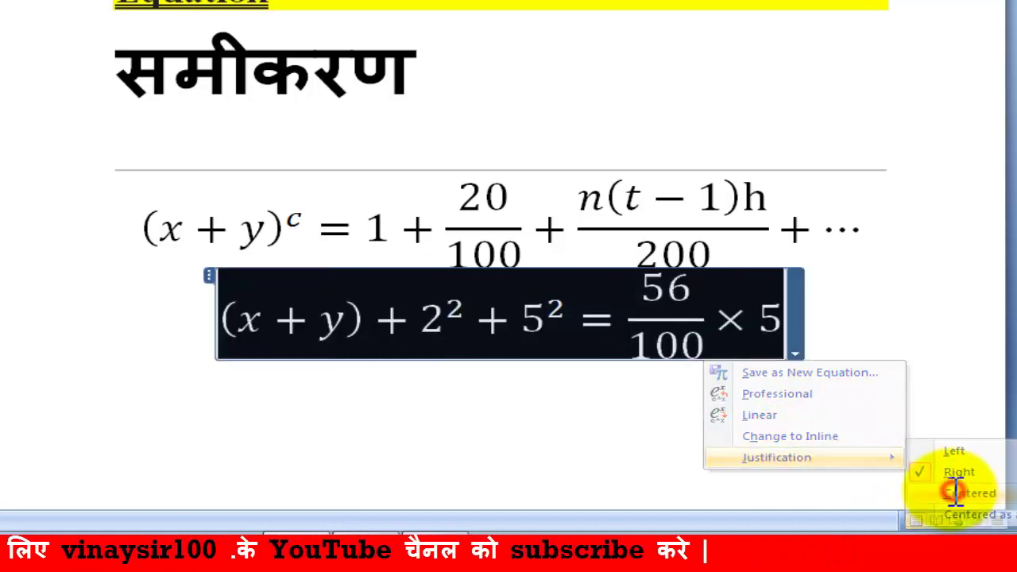
{"action": "left_click", "coordinate": [795, 355]}
{"action": "mouse_move", "coordinate": [786, 469]}
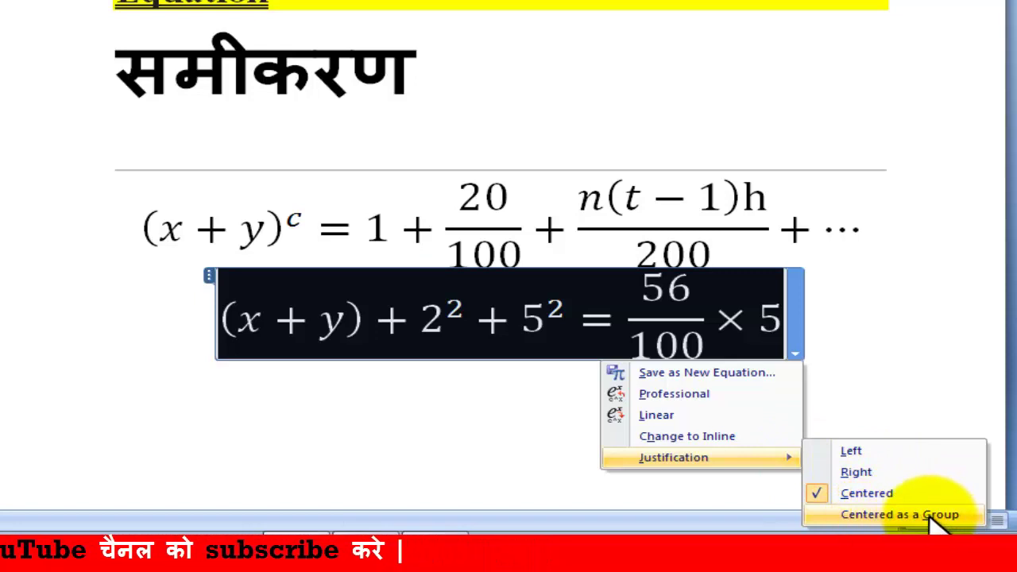
{"action": "left_click", "coordinate": [925, 514]}
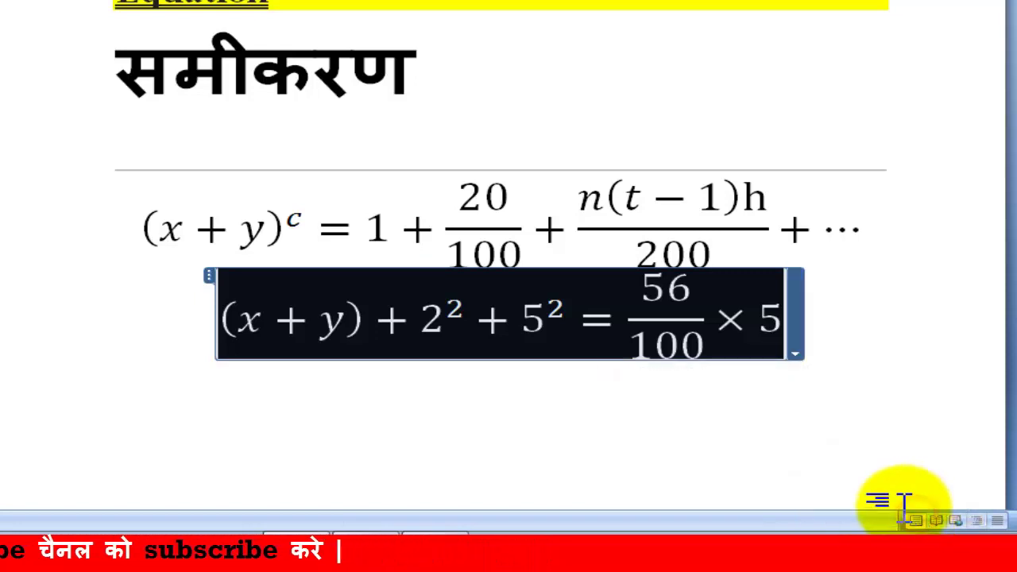
{"action": "left_click", "coordinate": [795, 355]}
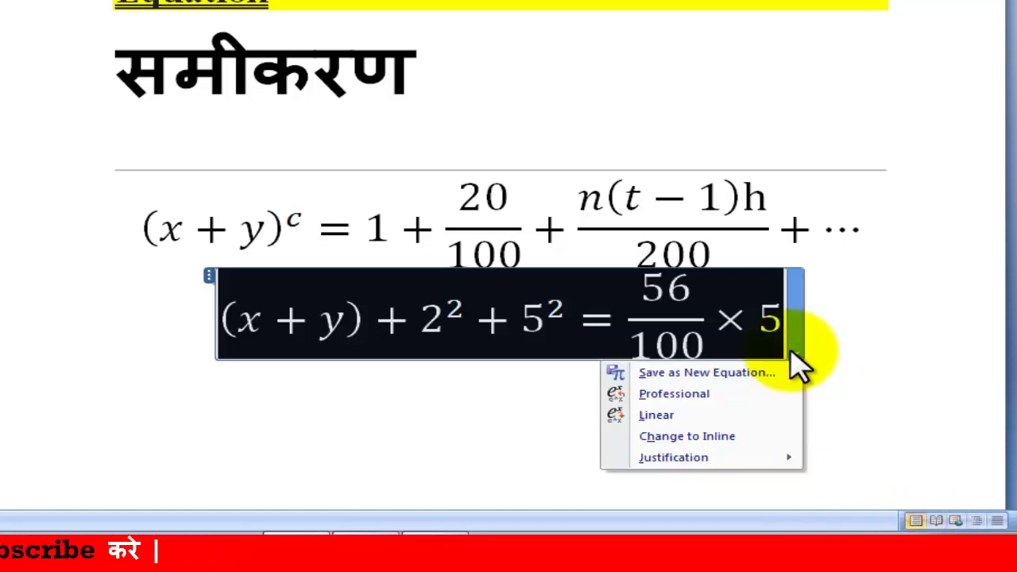
{"action": "left_click", "coordinate": [707, 436]}
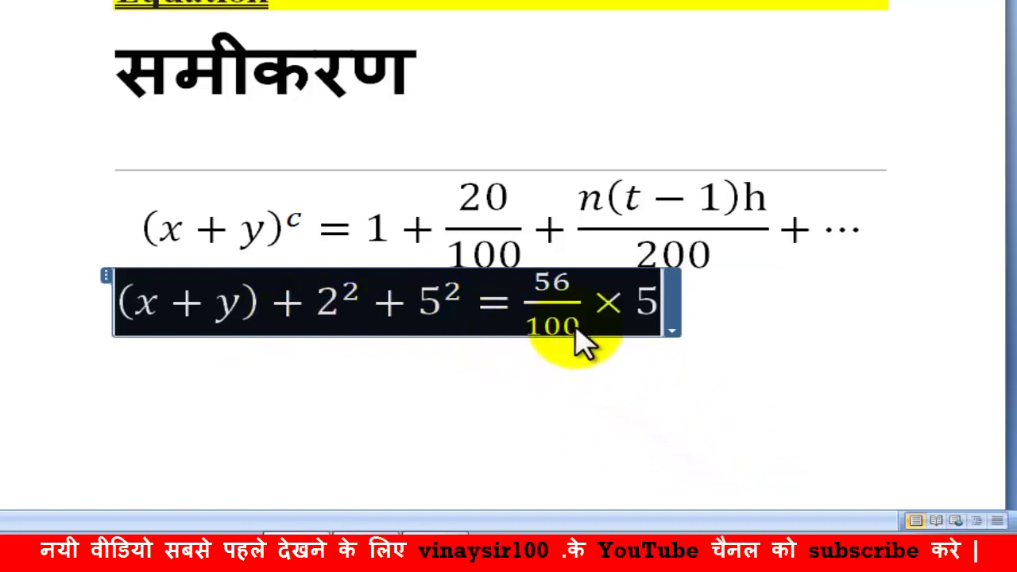
{"action": "left_click", "coordinate": [617, 324]}
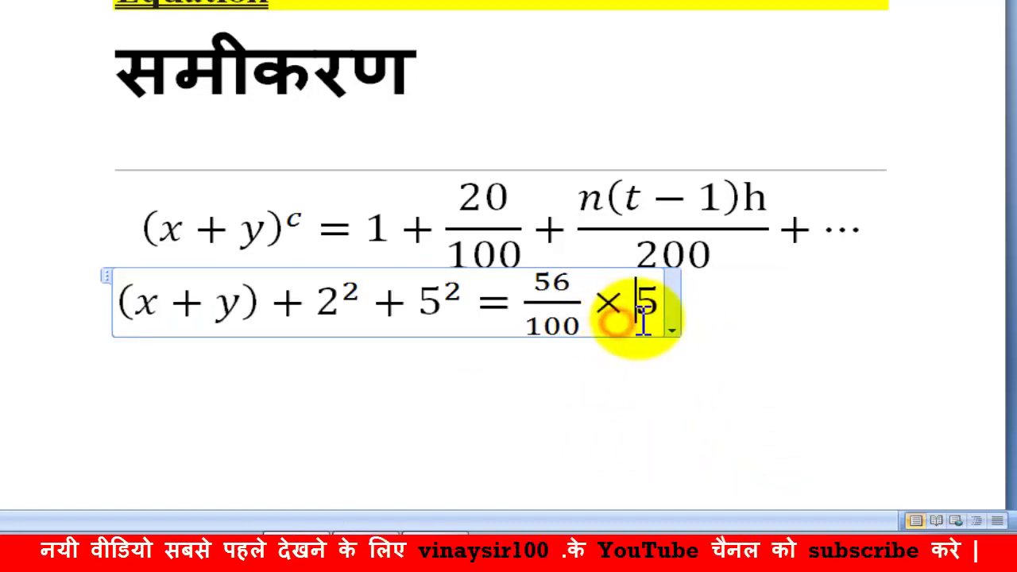
{"action": "right_click", "coordinate": [672, 332]}
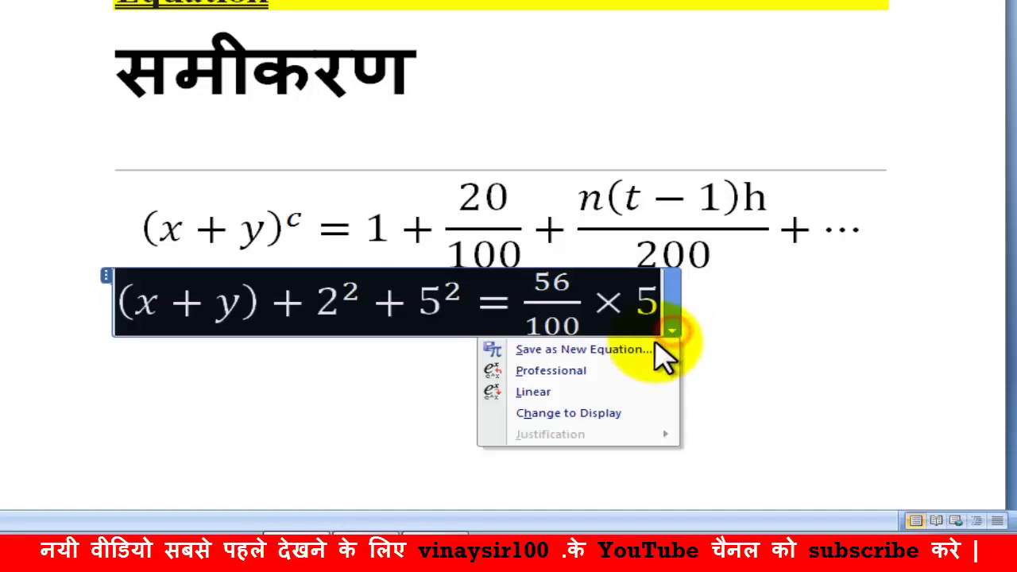
{"action": "left_click", "coordinate": [588, 414]}
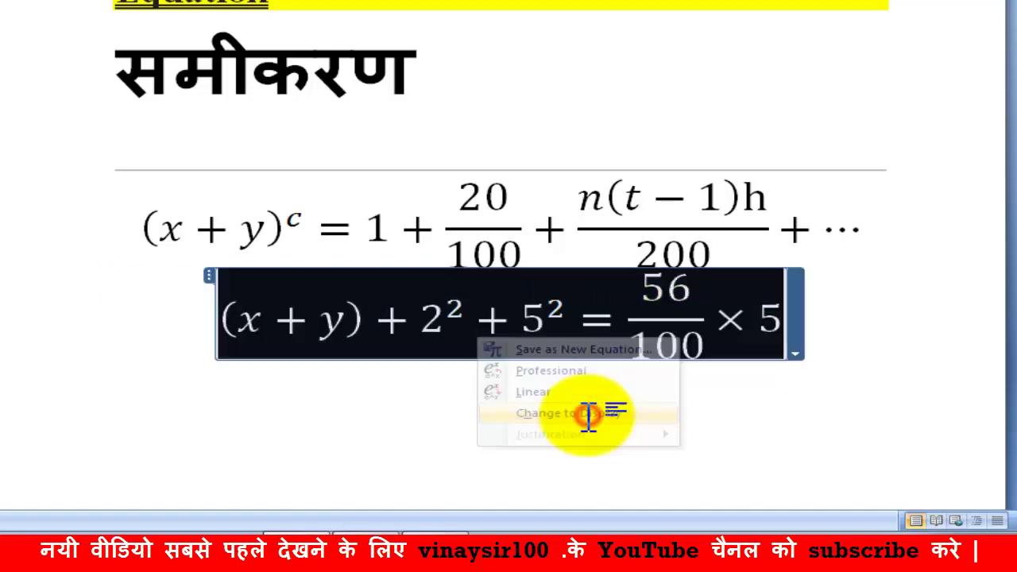
{"action": "left_click", "coordinate": [795, 355]}
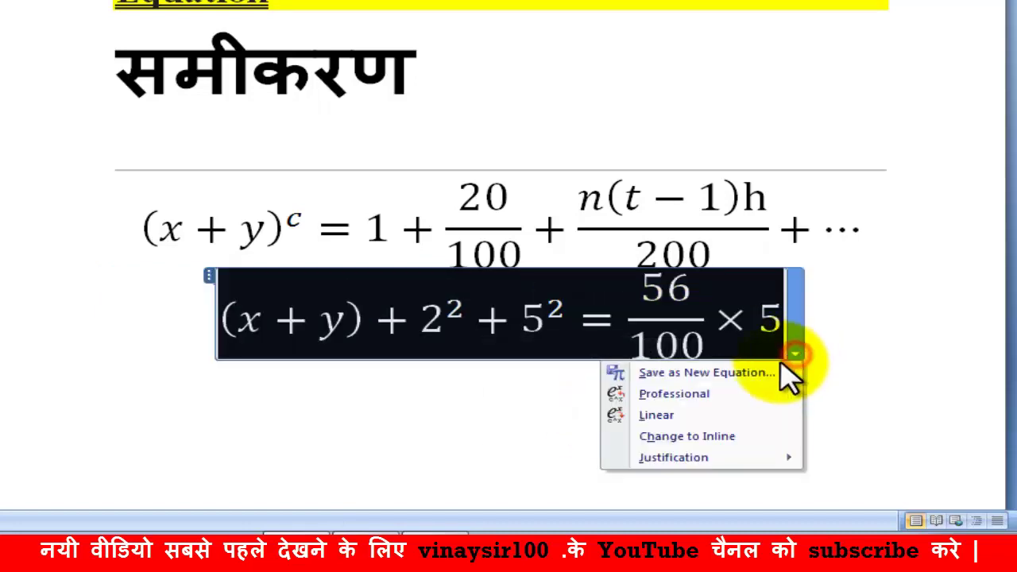
{"action": "left_click", "coordinate": [719, 436]}
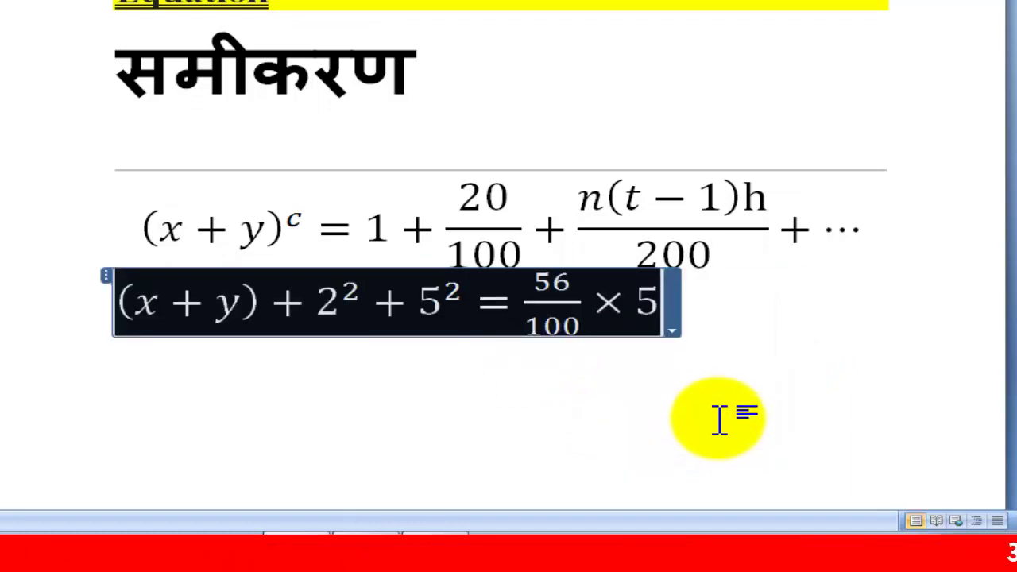
{"action": "left_click", "coordinate": [671, 330]}
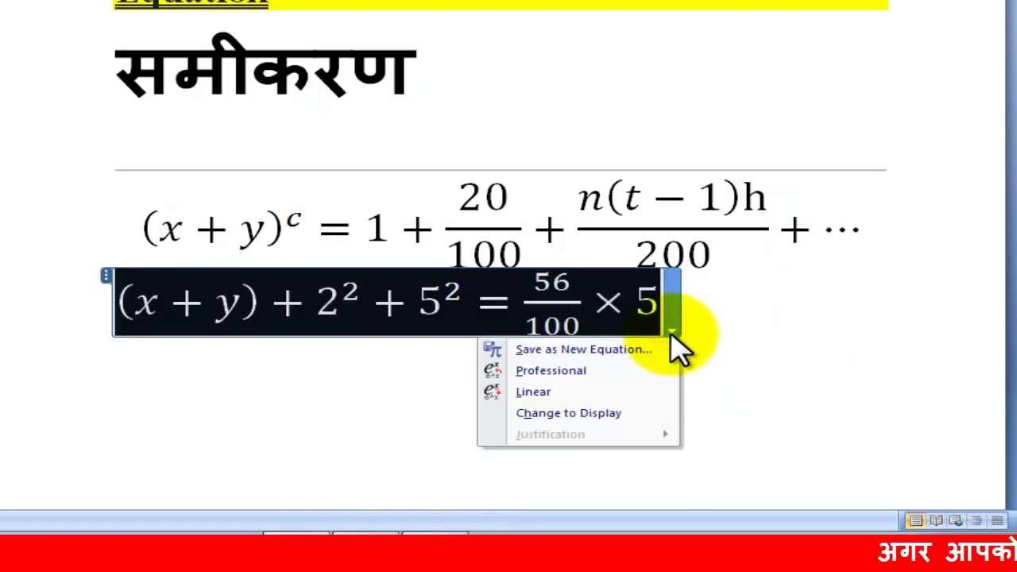
{"action": "left_click", "coordinate": [620, 413]}
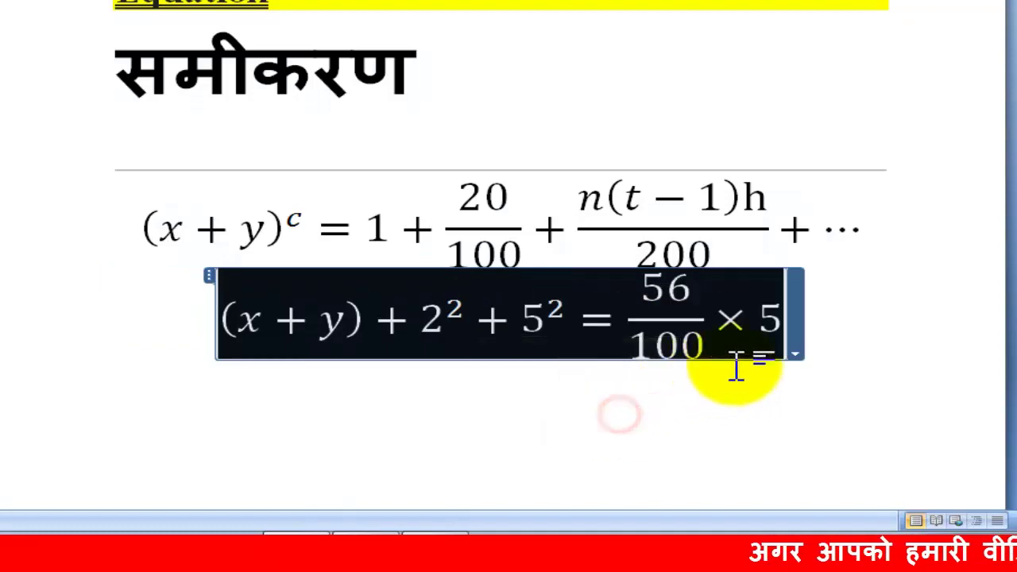
{"action": "left_click", "coordinate": [795, 355]}
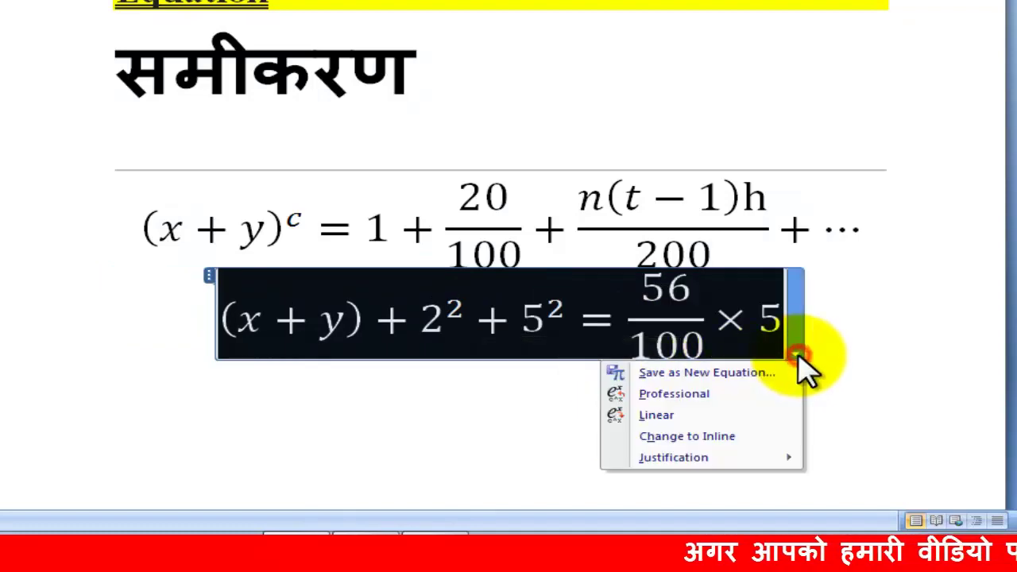
Convert the second equation to linear form, then back to professional form.
{"action": "left_click", "coordinate": [678, 415]}
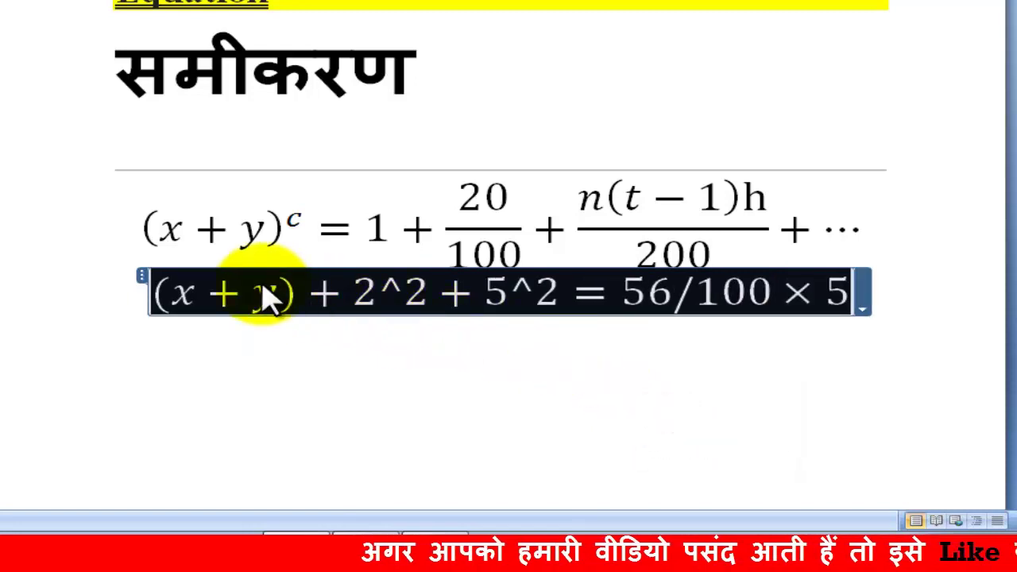
{"action": "left_click", "coordinate": [688, 292]}
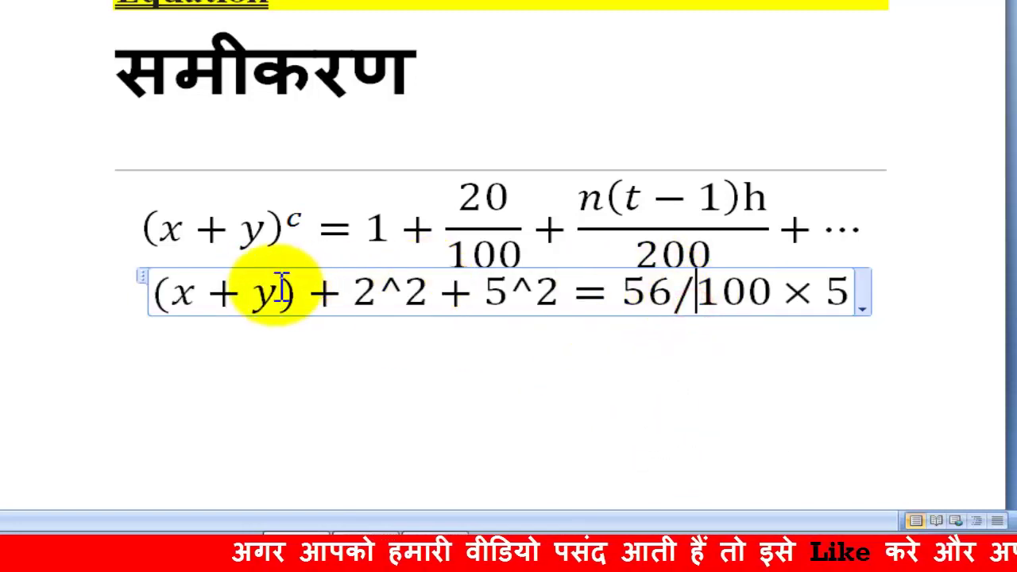
{"action": "left_click", "coordinate": [861, 308]}
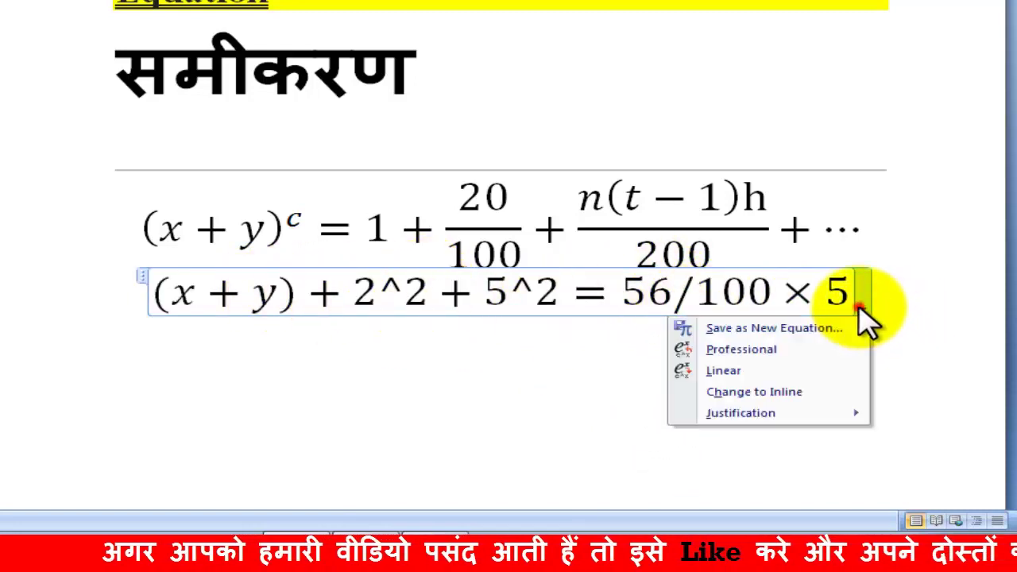
{"action": "left_click", "coordinate": [739, 349]}
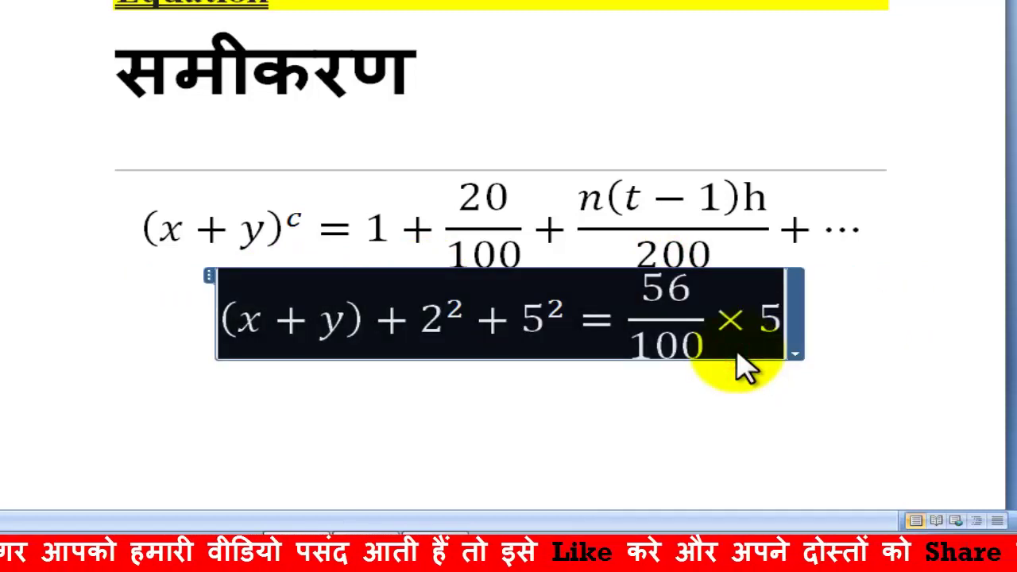
Toggle to linear once more and leave it professional, caret before the 56/100 fraction.
{"action": "left_click", "coordinate": [795, 354]}
{"action": "left_click", "coordinate": [691, 407]}
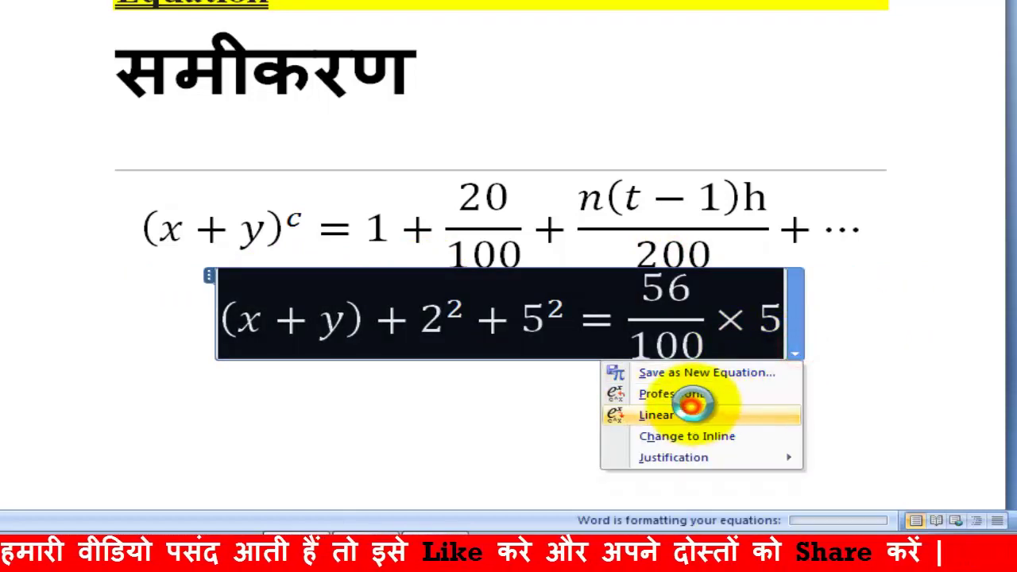
{"action": "left_click", "coordinate": [862, 306]}
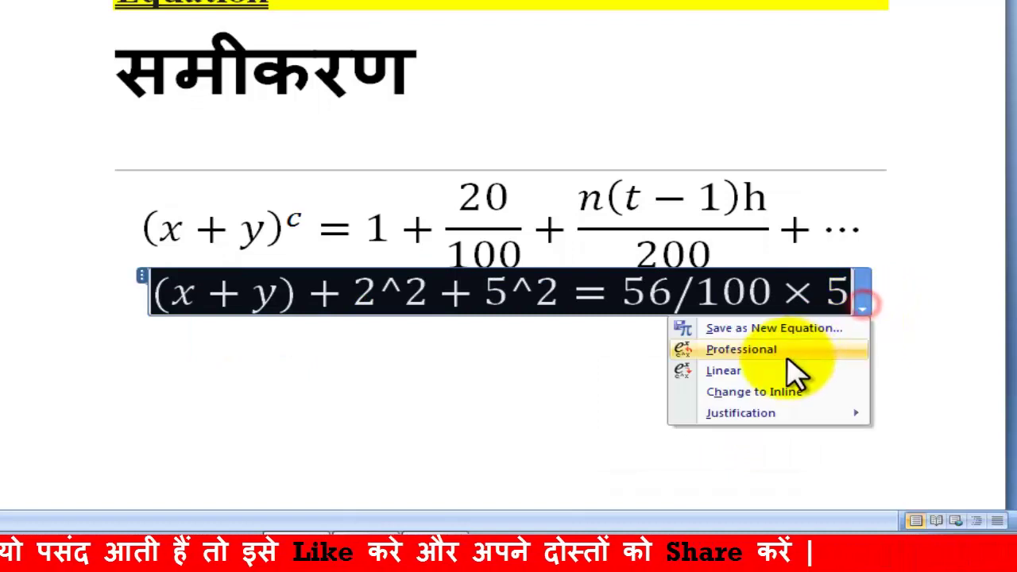
{"action": "left_click", "coordinate": [783, 357]}
{"action": "left_click", "coordinate": [794, 352]}
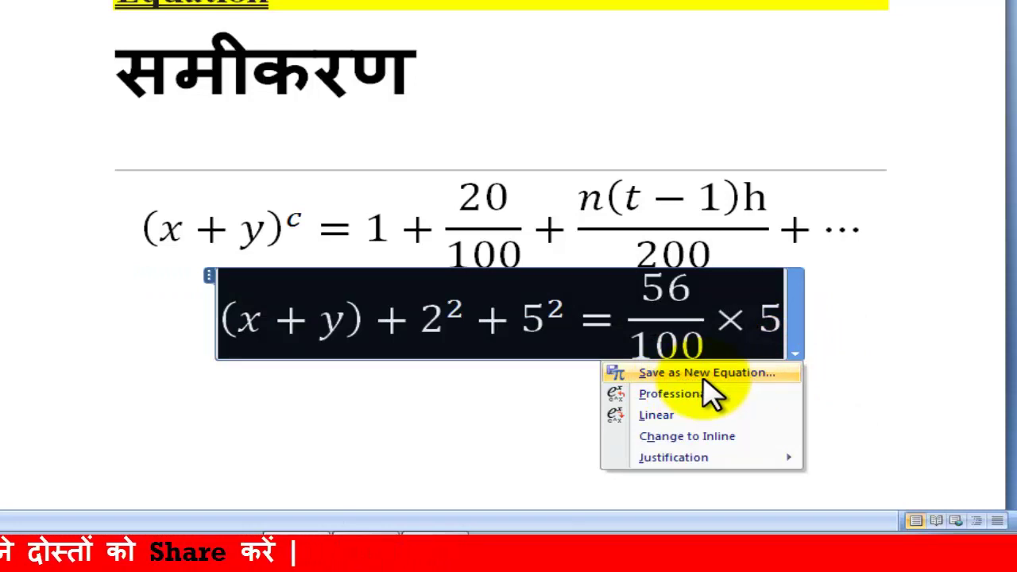
{"action": "left_click", "coordinate": [794, 334]}
{"action": "left_click", "coordinate": [628, 322]}
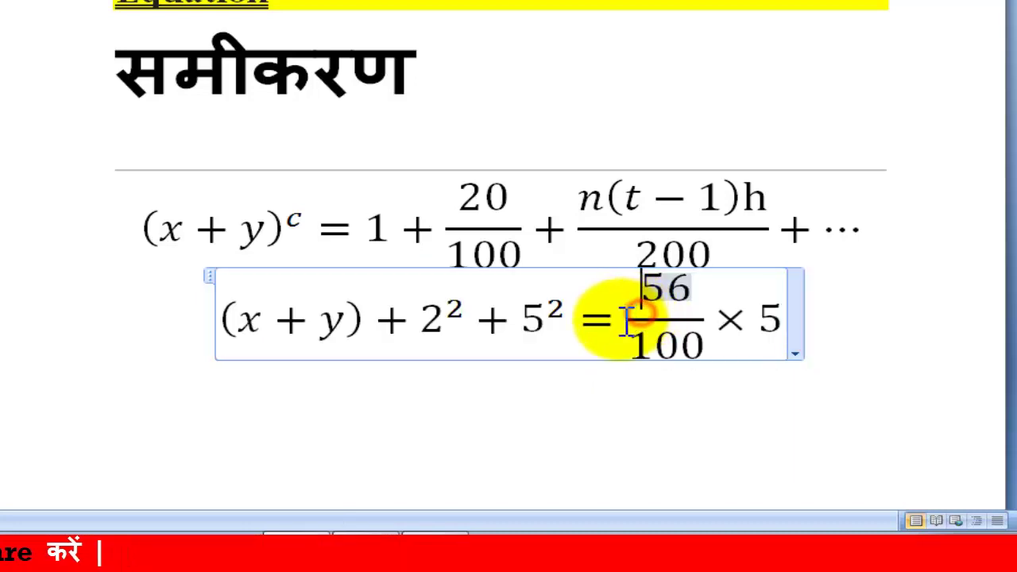
Save as New Equation named 'demo equation' with description 'this question is wrong'.
{"action": "left_click", "coordinate": [795, 353]}
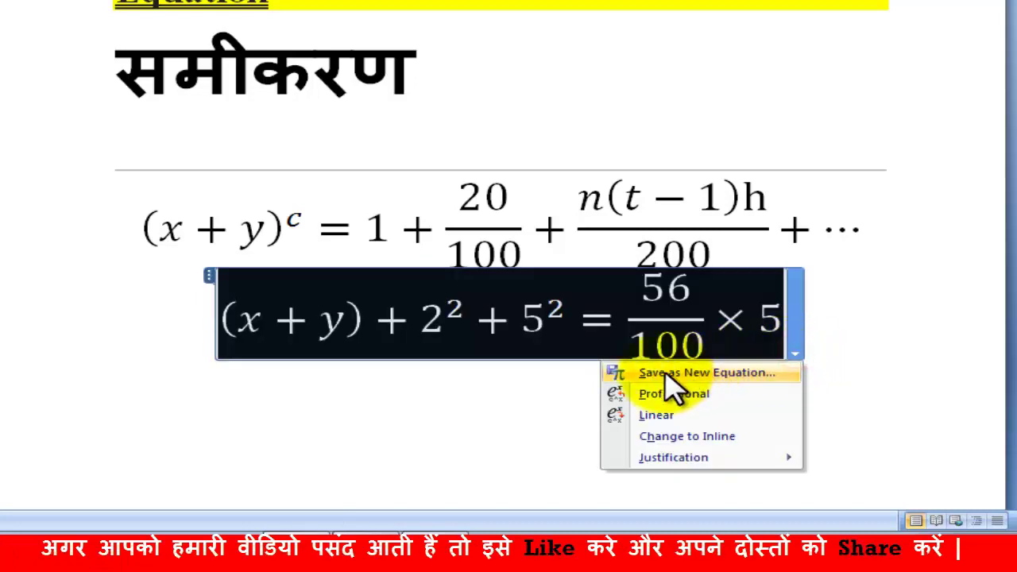
{"action": "left_click", "coordinate": [725, 377]}
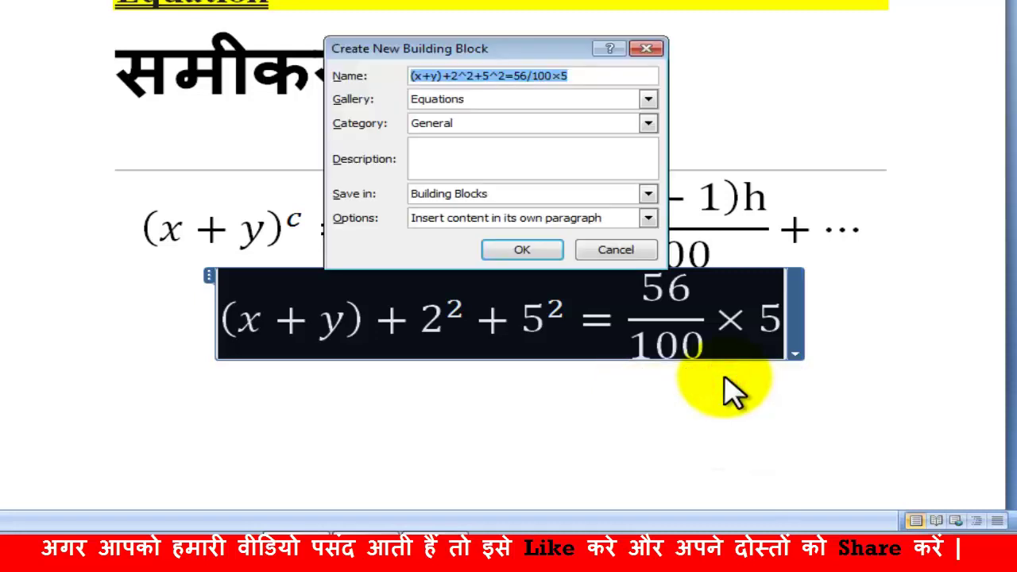
{"action": "left_click", "coordinate": [594, 77]}
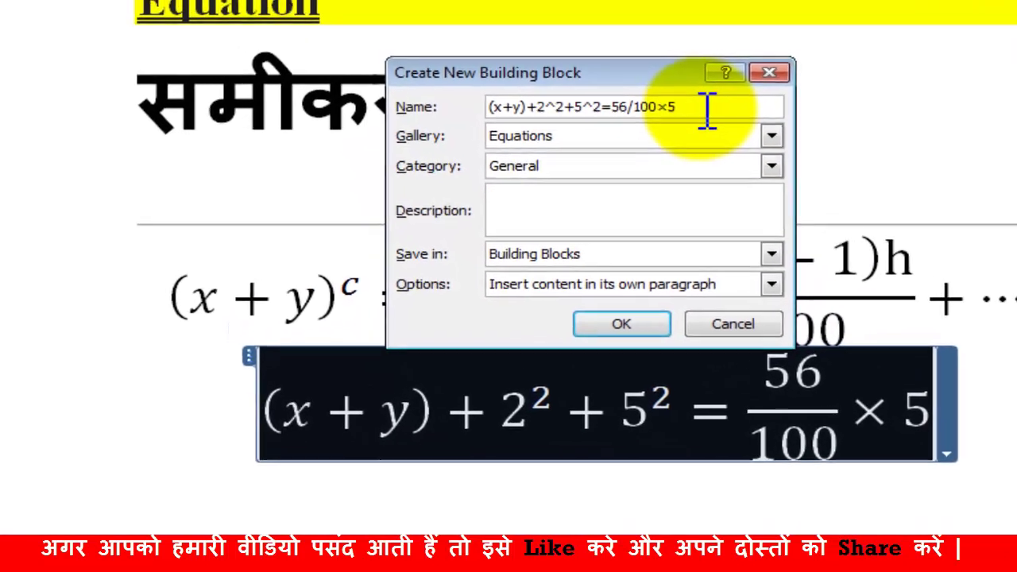
{"action": "key", "text": "BackSpace"}
{"action": "key", "text": "BackSpace"}
{"action": "key", "text": "BackSpace"}
{"action": "key", "text": "BackSpace"}
{"action": "key", "text": "BackSpace"}
{"action": "key", "text": "BackSpace"}
{"action": "key", "text": "BackSpace"}
{"action": "key", "text": "BackSpace"}
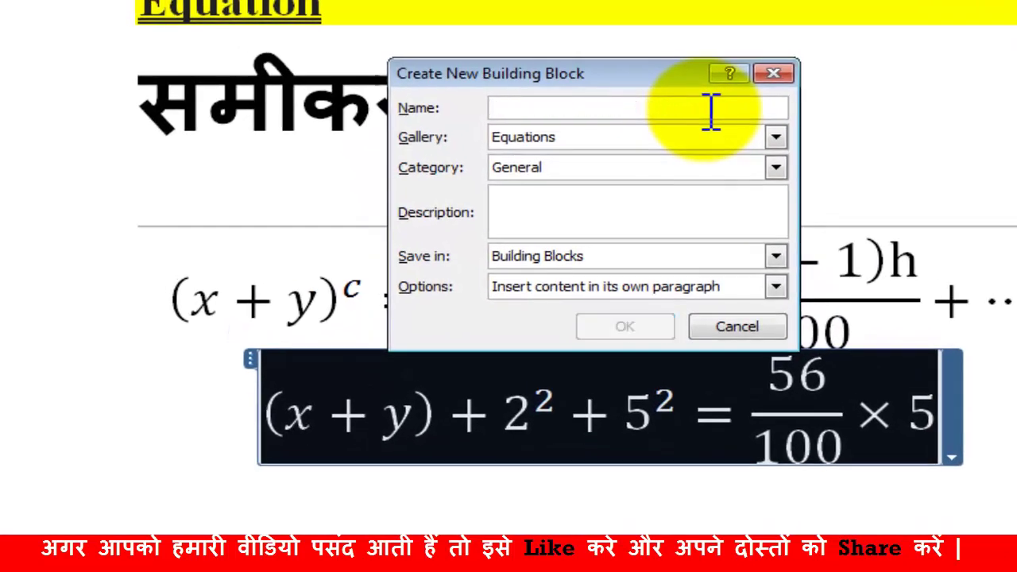
{"action": "type", "text": "de"}
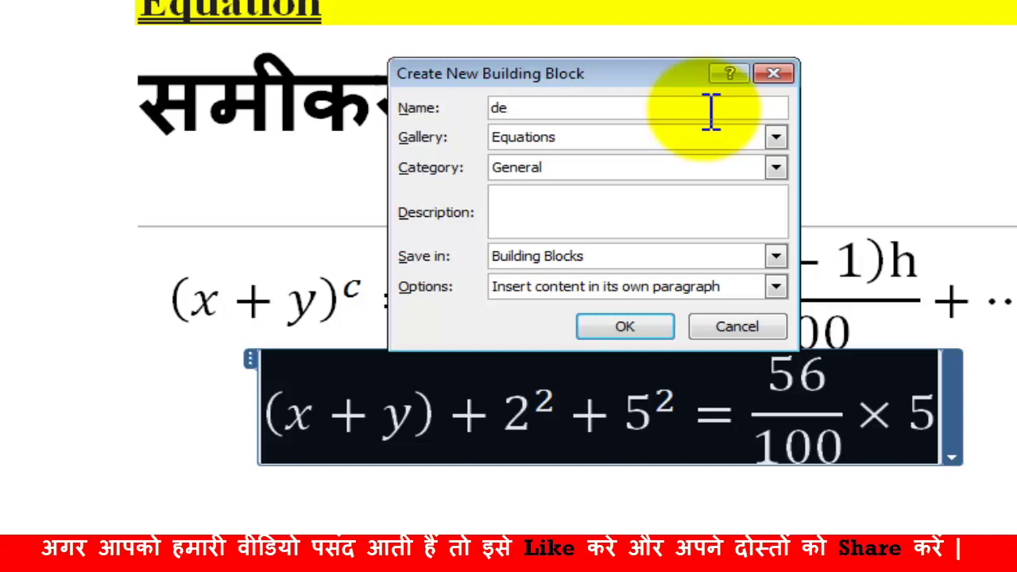
{"action": "type", "text": "mo "}
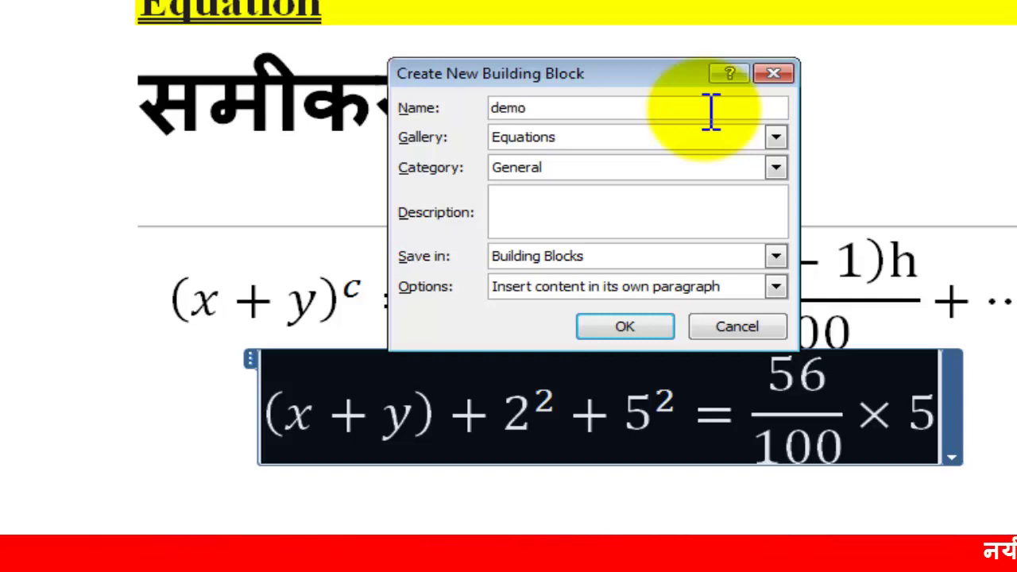
{"action": "type", "text": "equation"}
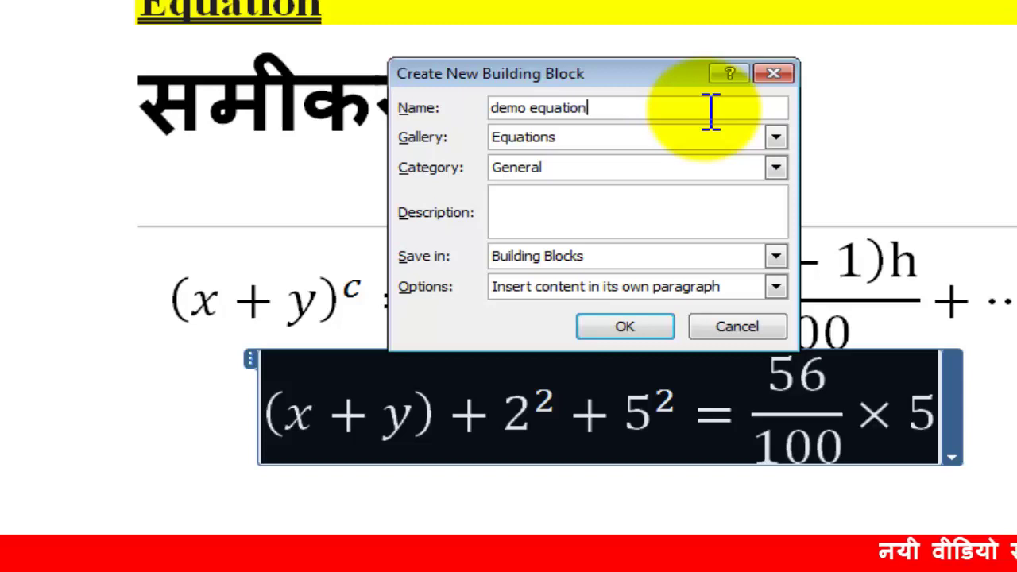
{"action": "left_click", "coordinate": [550, 205]}
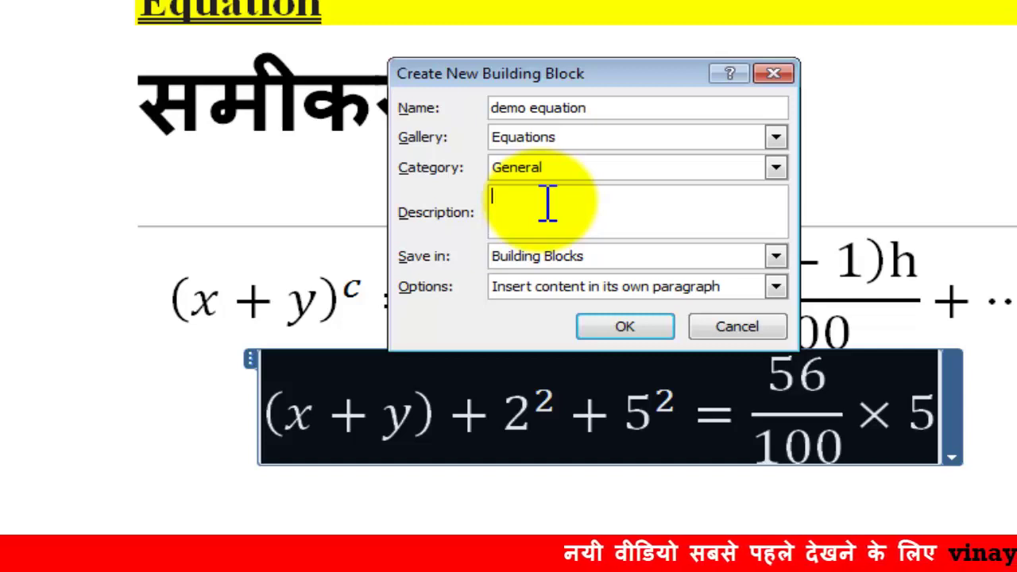
{"action": "type", "text": "thisquestion is wrong"}
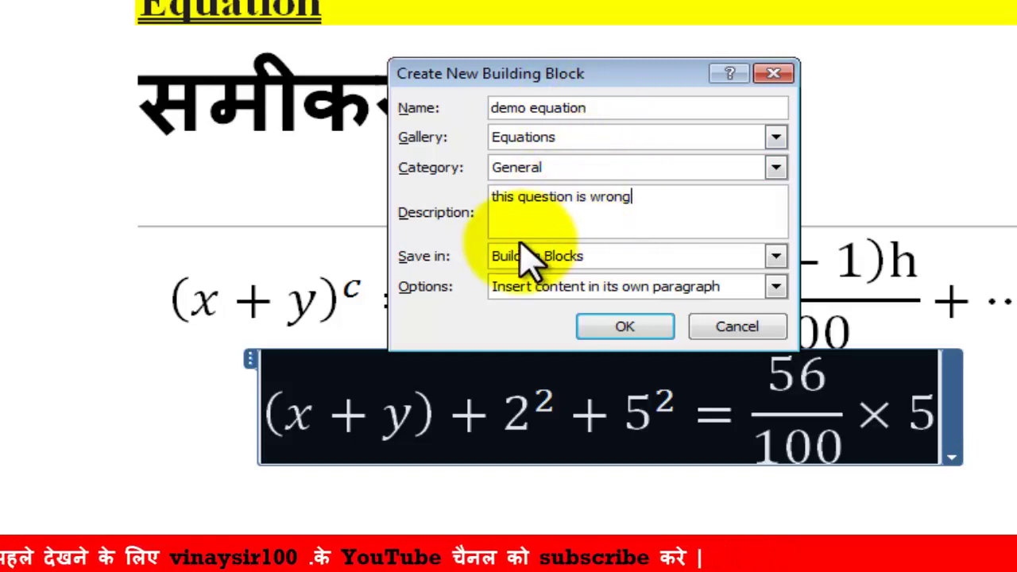
{"action": "left_click", "coordinate": [635, 333]}
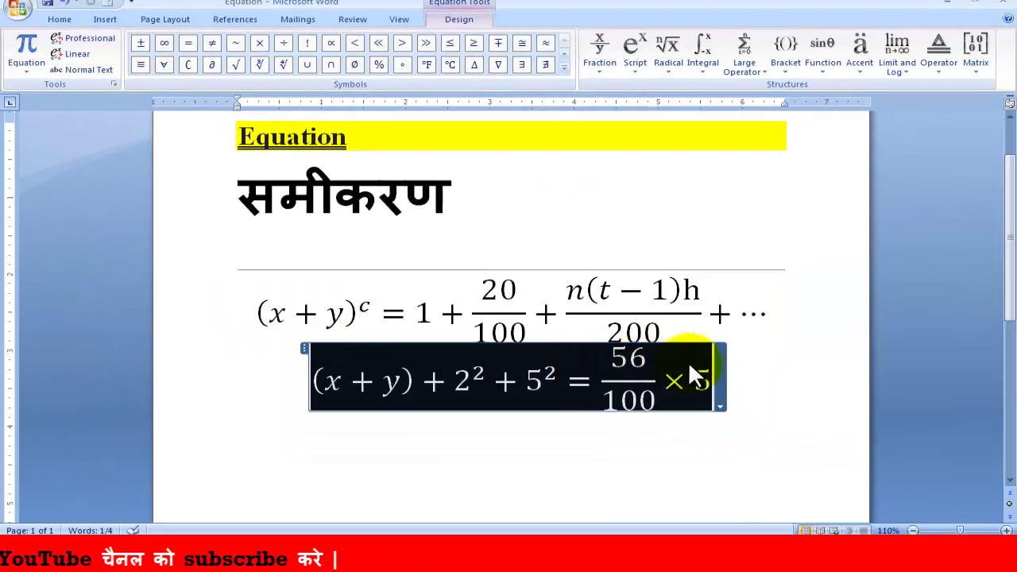
Select the whole second equation by its top-left handle and delete it.
{"action": "left_click", "coordinate": [771, 389]}
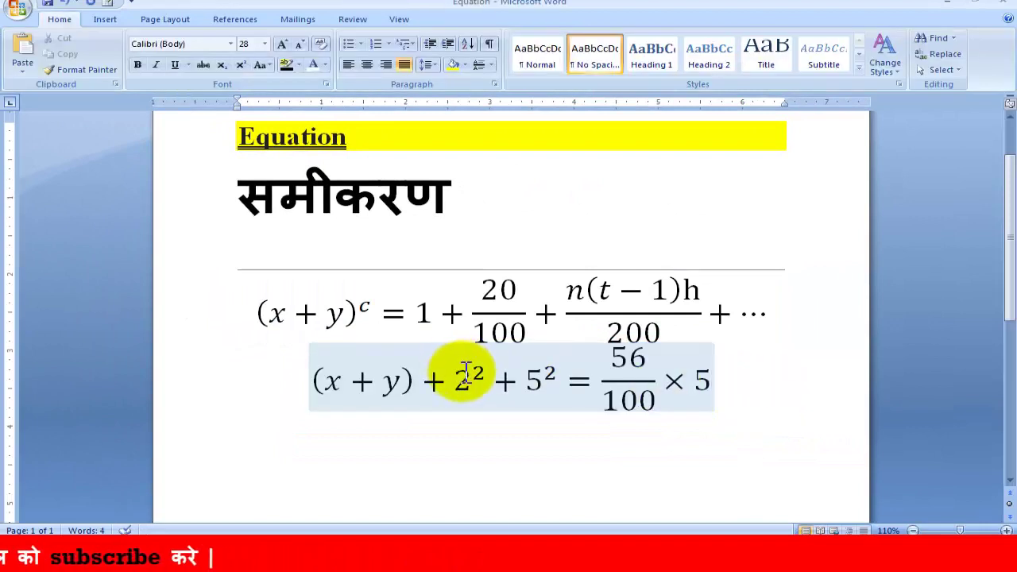
{"action": "left_click", "coordinate": [409, 387]}
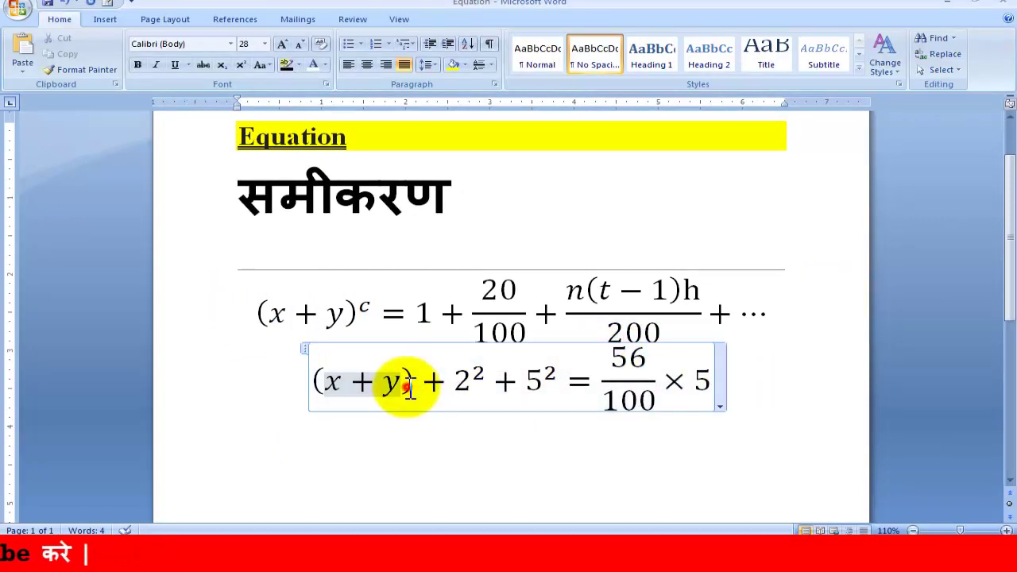
{"action": "left_click", "coordinate": [303, 350]}
{"action": "left_click", "coordinate": [302, 348]}
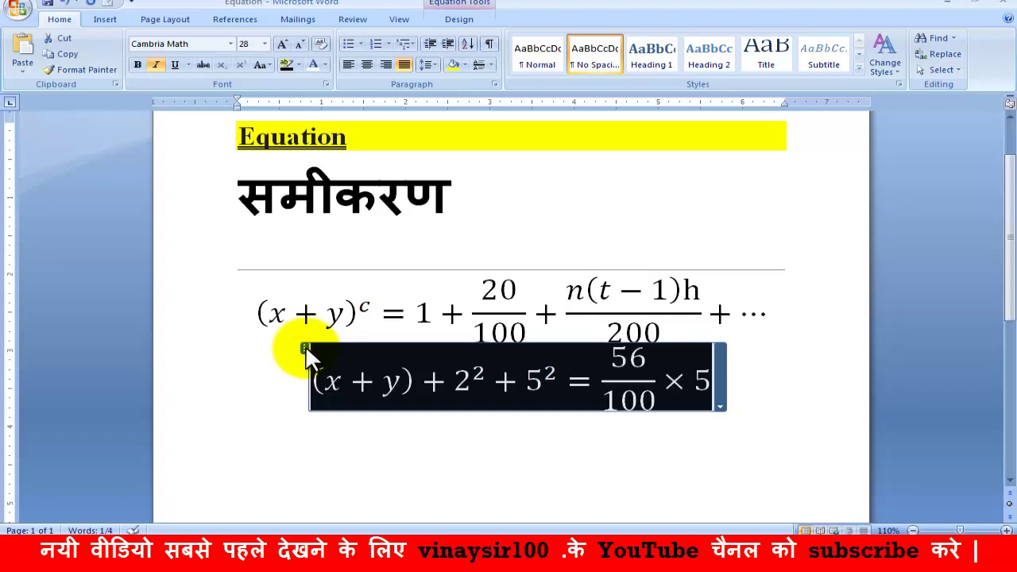
{"action": "key", "text": "Delete"}
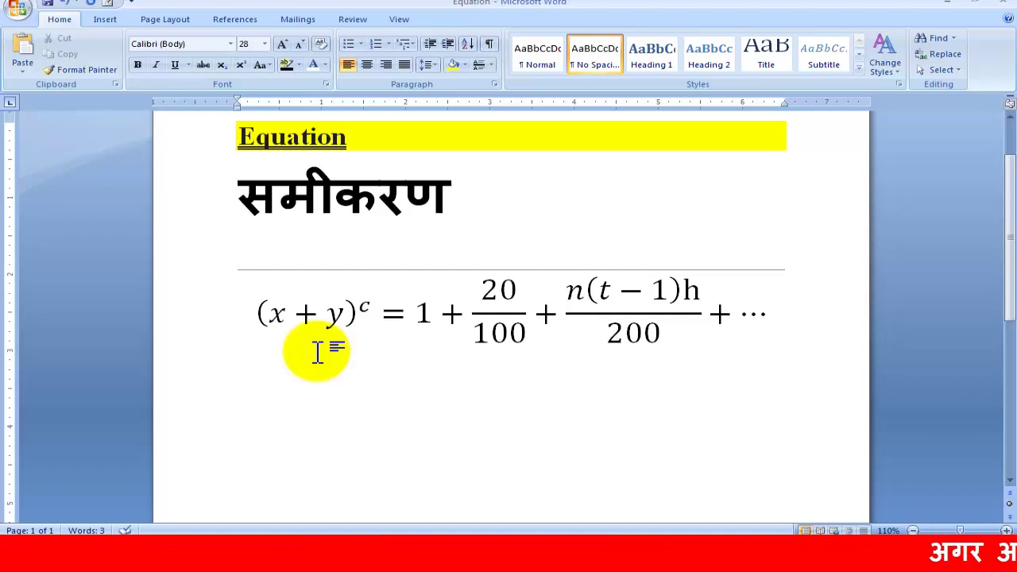
From the Insert tab's Equation gallery, insert 'demo equation' from the General section.
{"action": "left_click", "coordinate": [95, 19]}
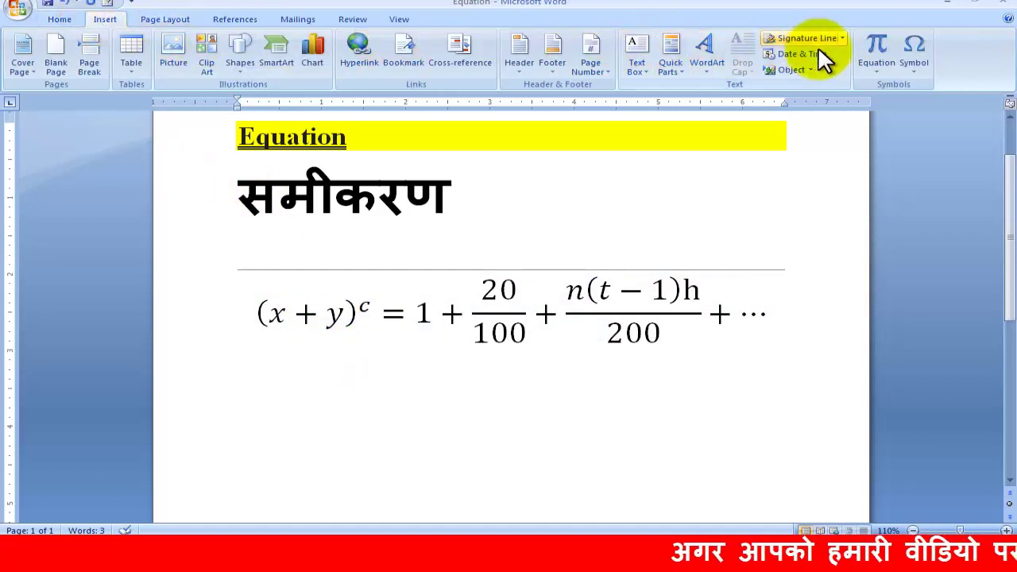
{"action": "left_click", "coordinate": [876, 72]}
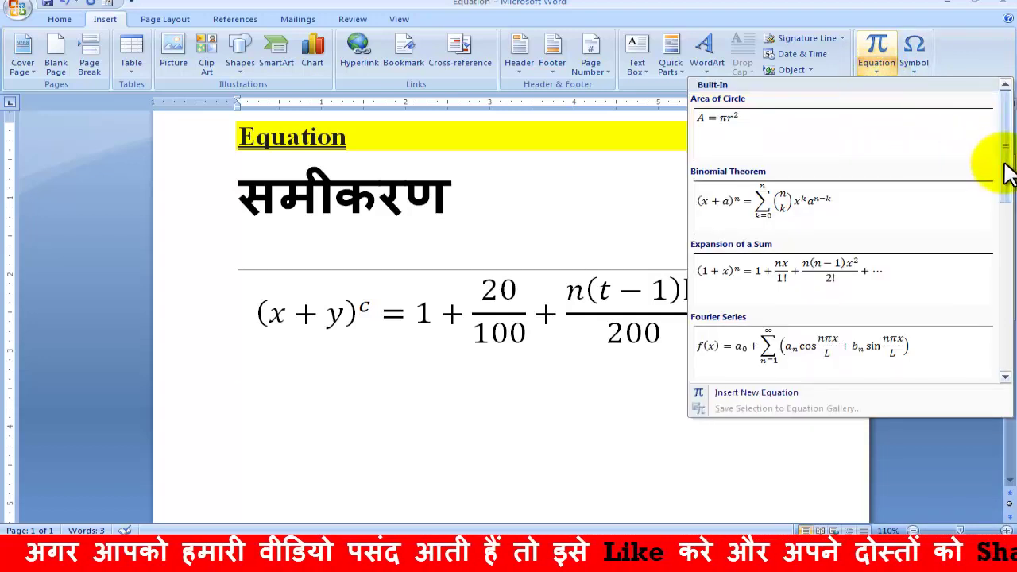
{"action": "left_click_drag", "start_coordinate": [1004, 168], "coordinate": [1010, 361]}
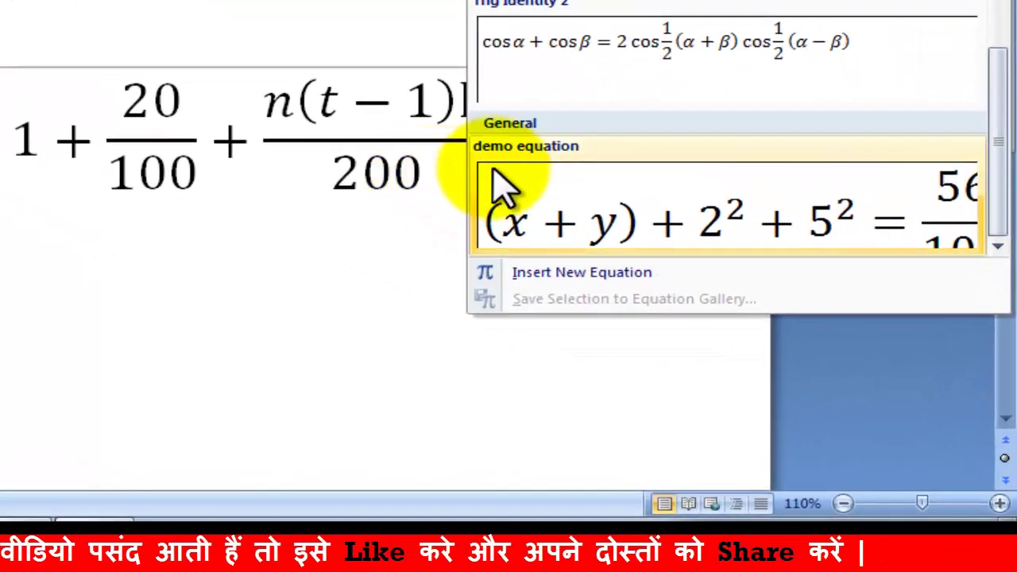
{"action": "mouse_move", "coordinate": [675, 288]}
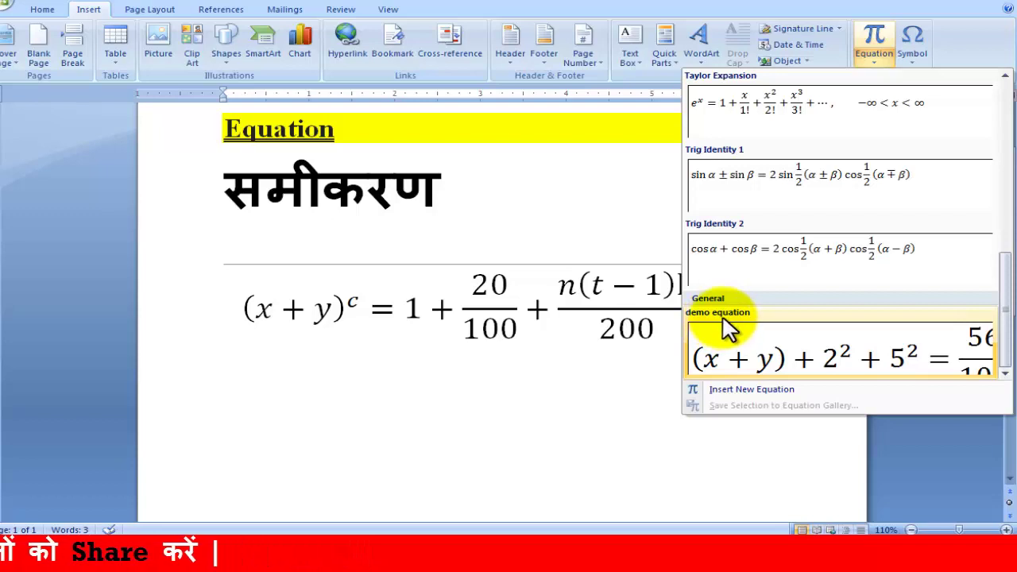
{"action": "left_click", "coordinate": [727, 327]}
{"action": "left_click", "coordinate": [647, 443]}
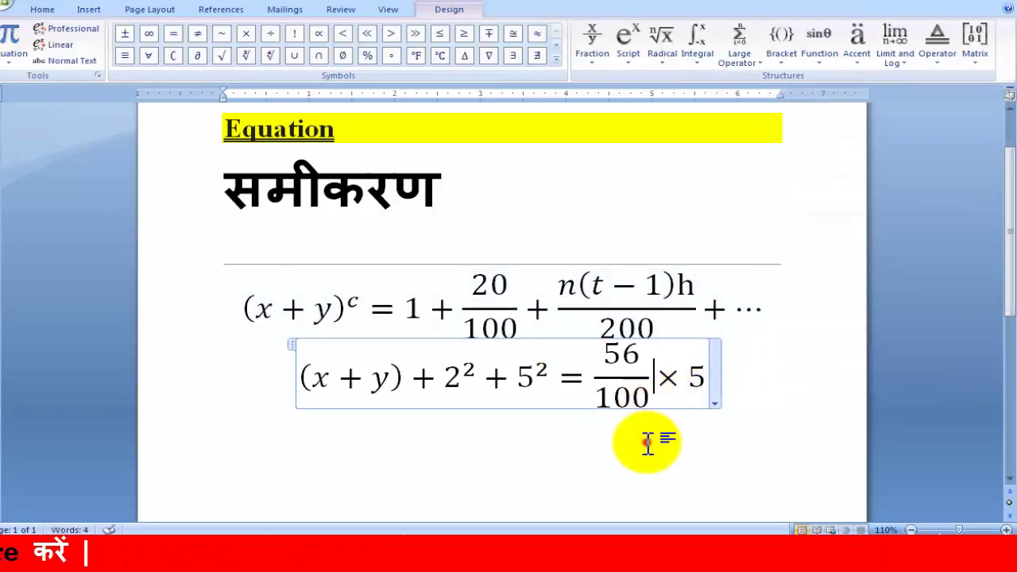